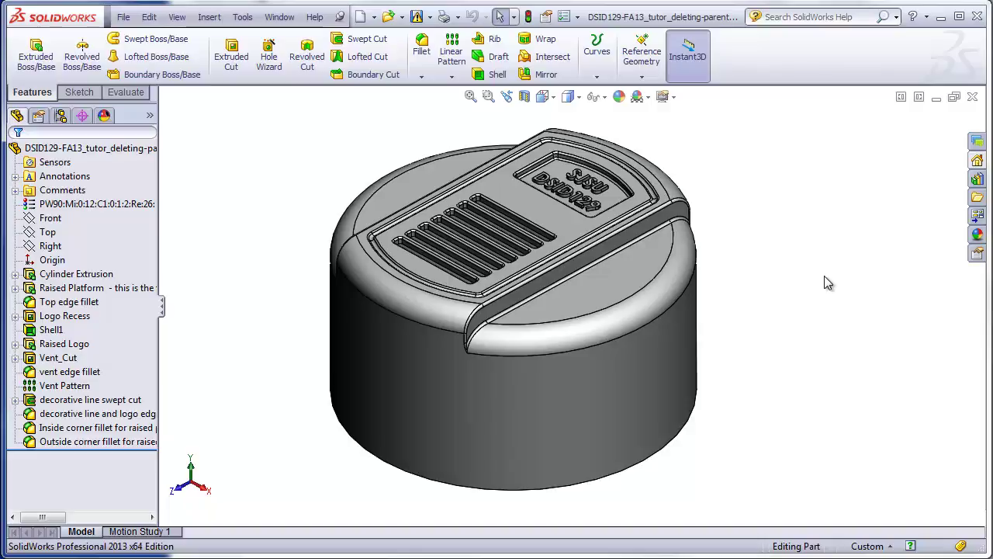
Step: Add a stray line across the Raised Platform sketch, then exit and rebuild anyway despite the errors
right_click(558, 281)
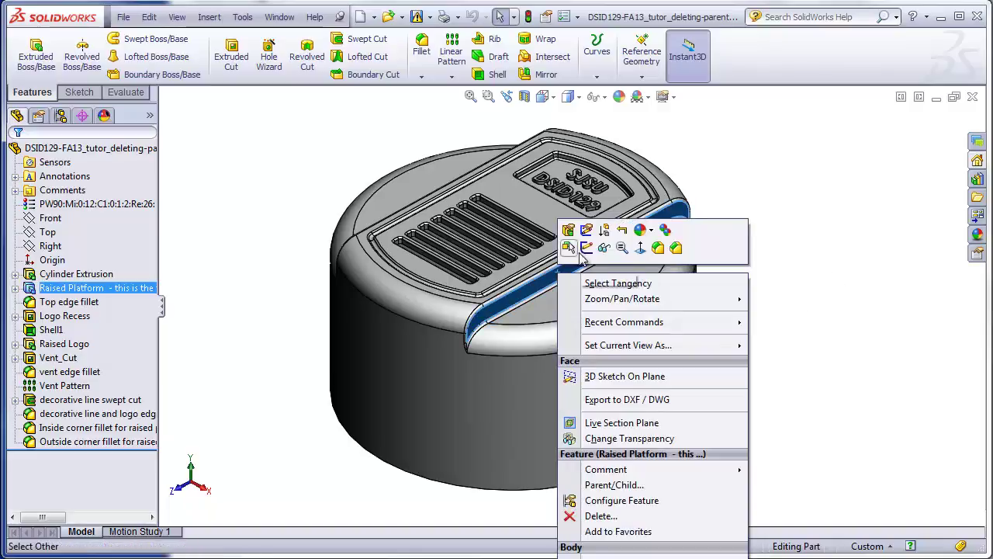
click(589, 229)
click(102, 38)
mouse_move(485, 238)
mouse_down()
mouse_move(505, 284)
mouse_move(547, 480)
mouse_up()
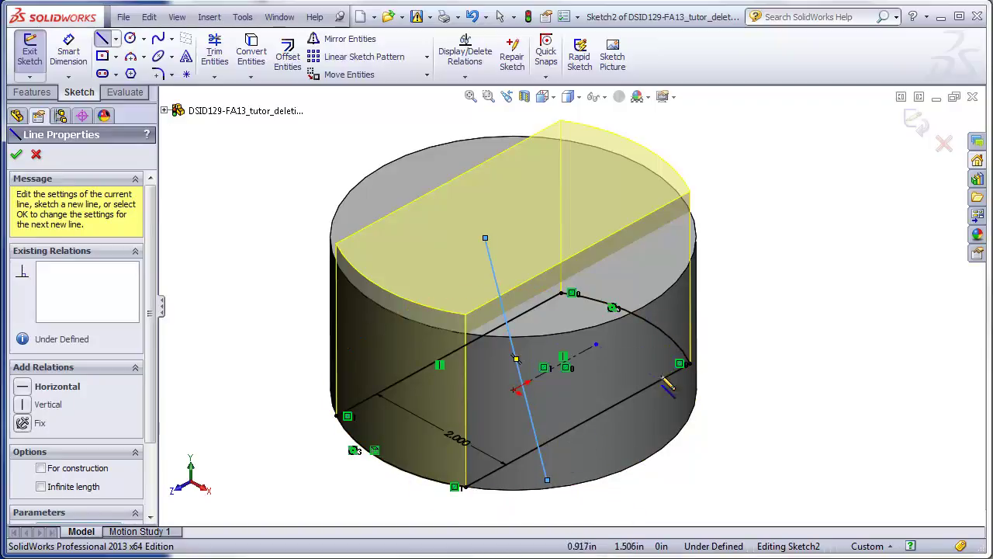
click(915, 123)
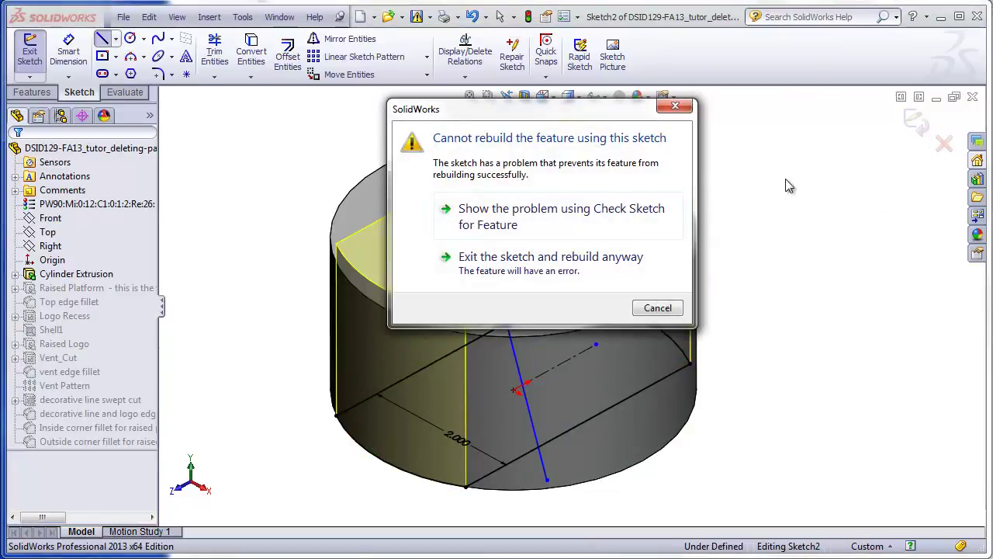
click(523, 264)
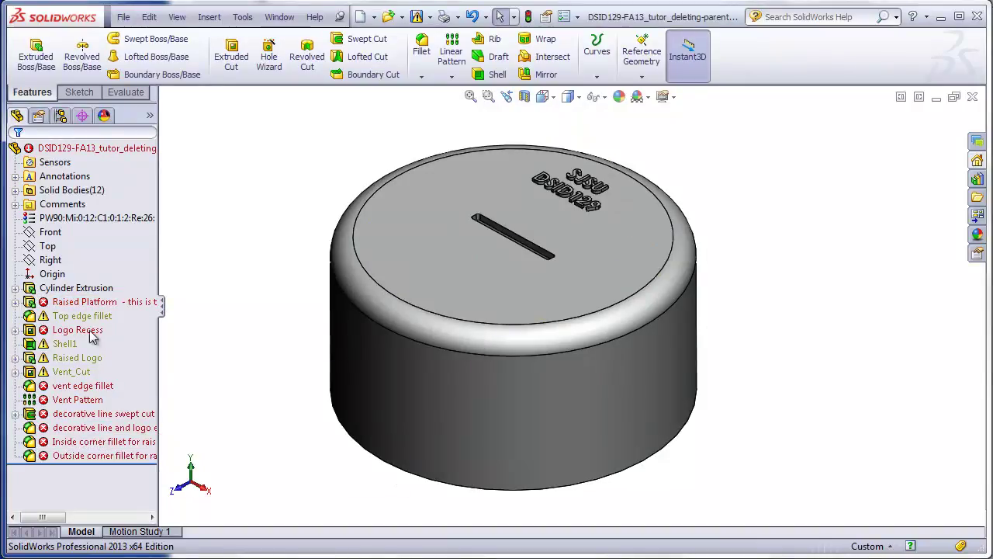
mouse_move(97, 309)
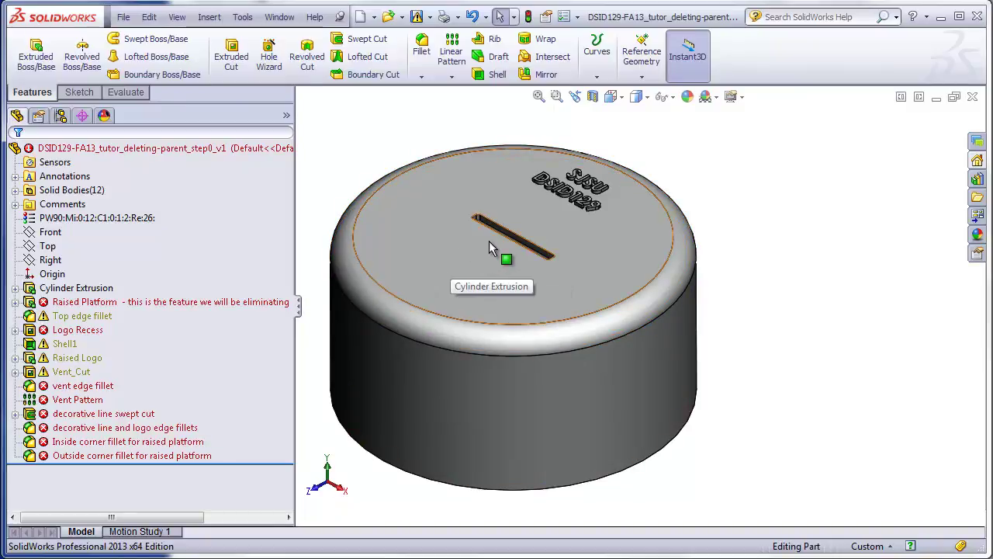
middle_drag(489, 241, 562, 271)
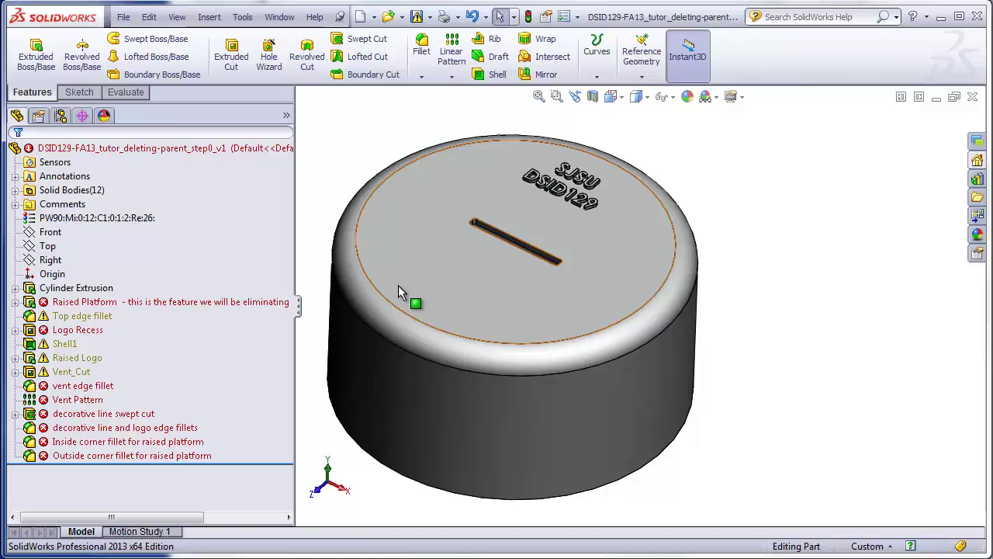
click(247, 303)
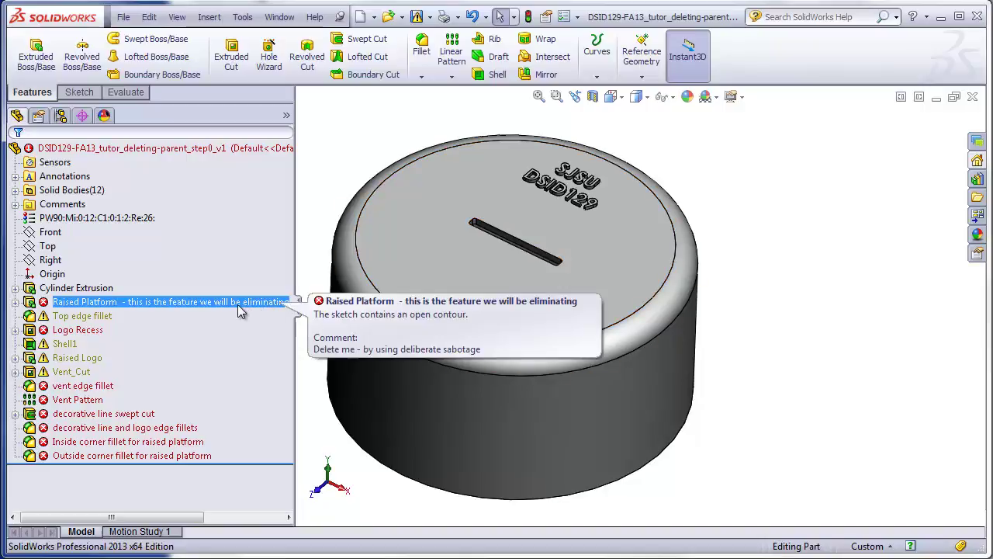
key(Escape)
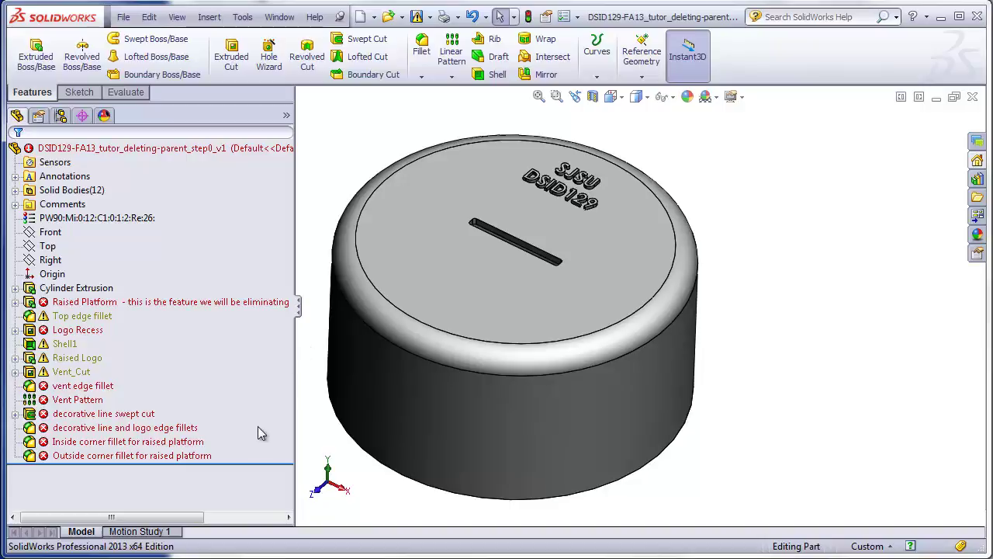
Step: Roll back to just below Top edge fillet and review the Raised Platform and Top edge fillet warnings
drag(277, 462, 241, 307)
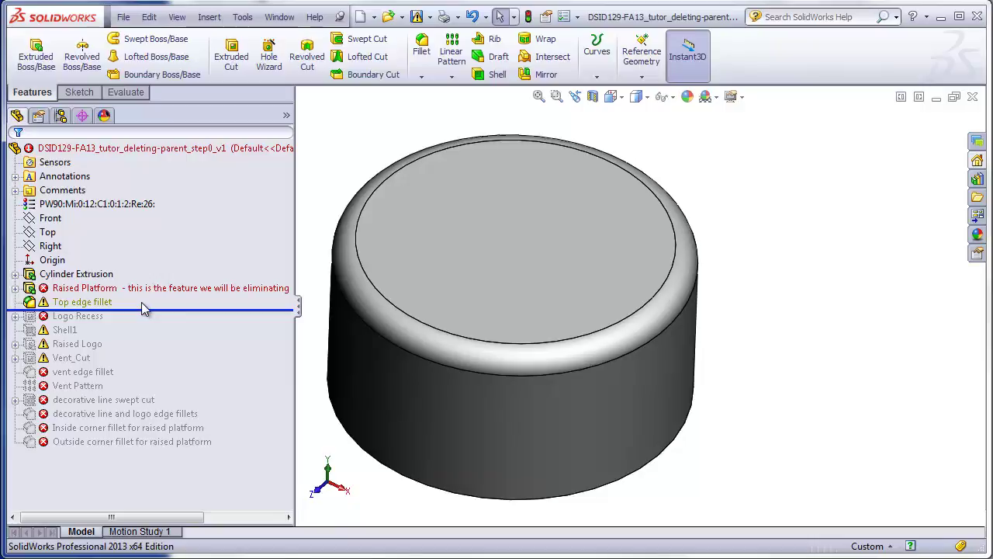
click(85, 287)
click(94, 307)
mouse_move(96, 306)
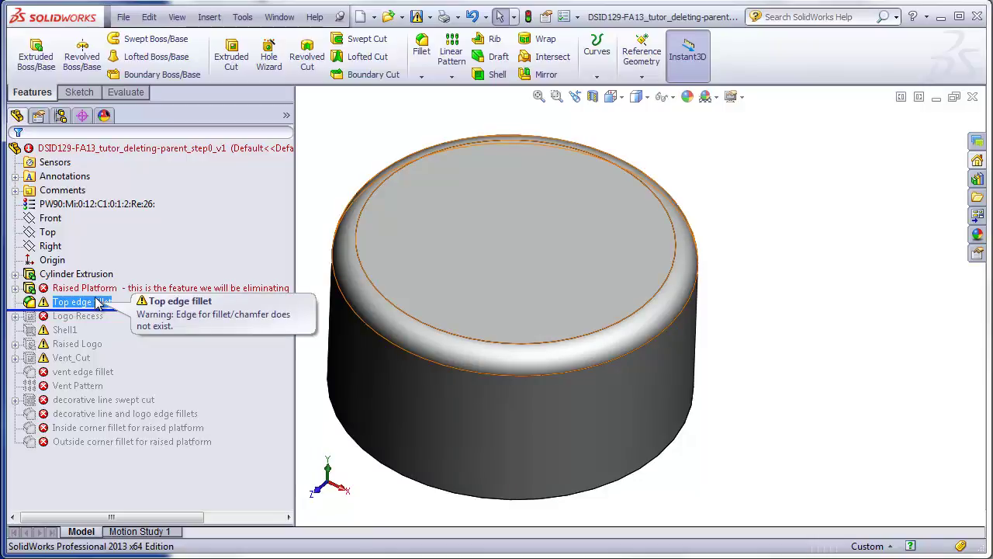
Step: Re-accept Top edge fillet with its missing edges removed, then roll forward to include Logo Recess
right_click(101, 303)
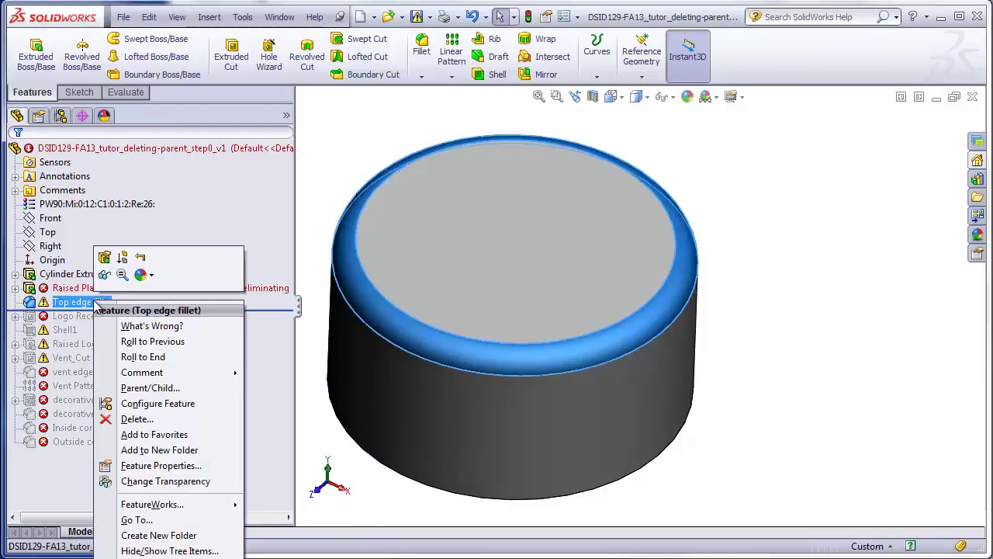
click(105, 258)
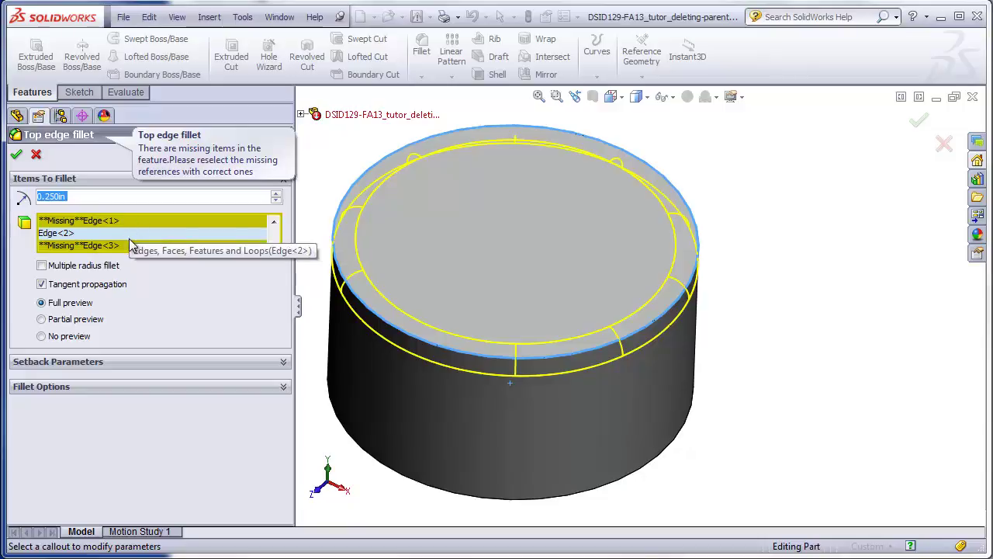
click(17, 154)
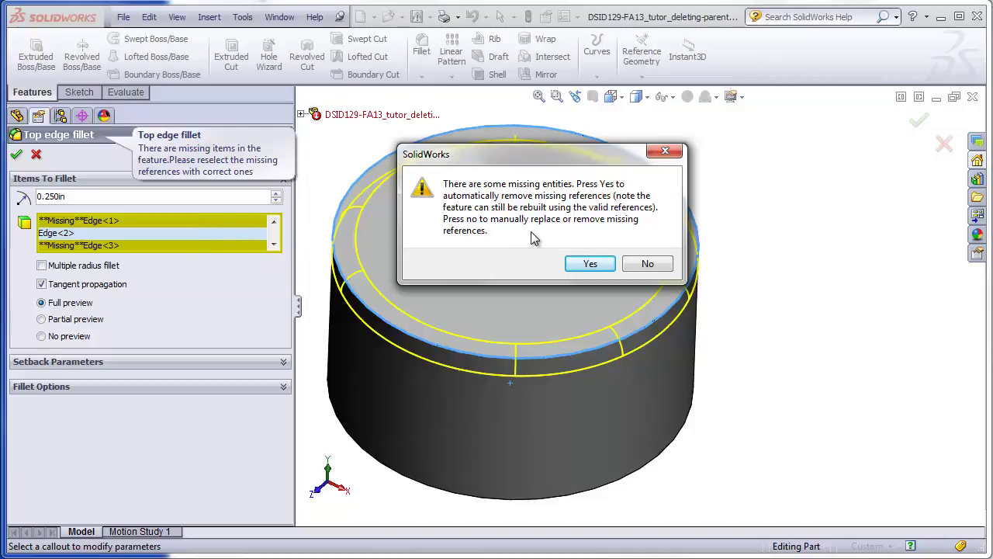
click(589, 265)
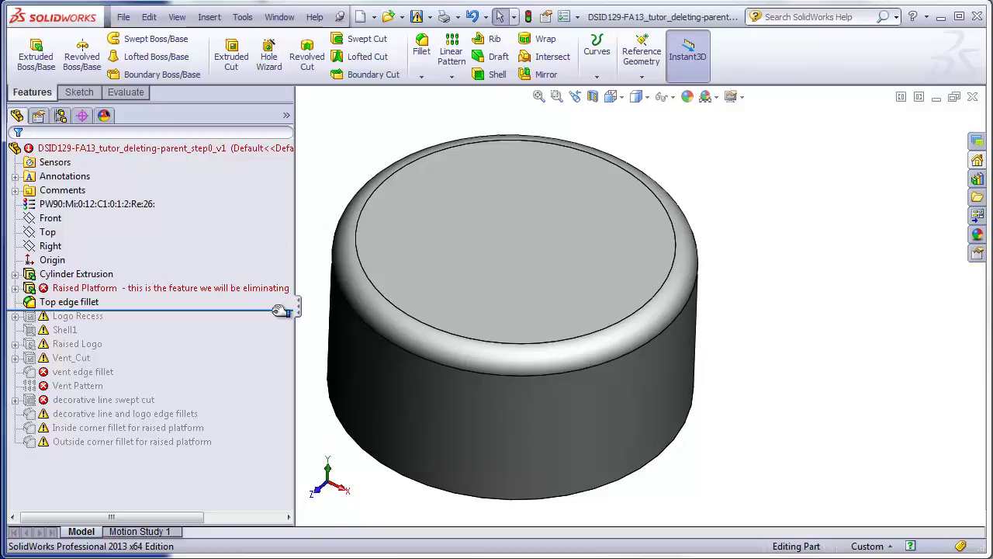
drag(279, 308, 275, 321)
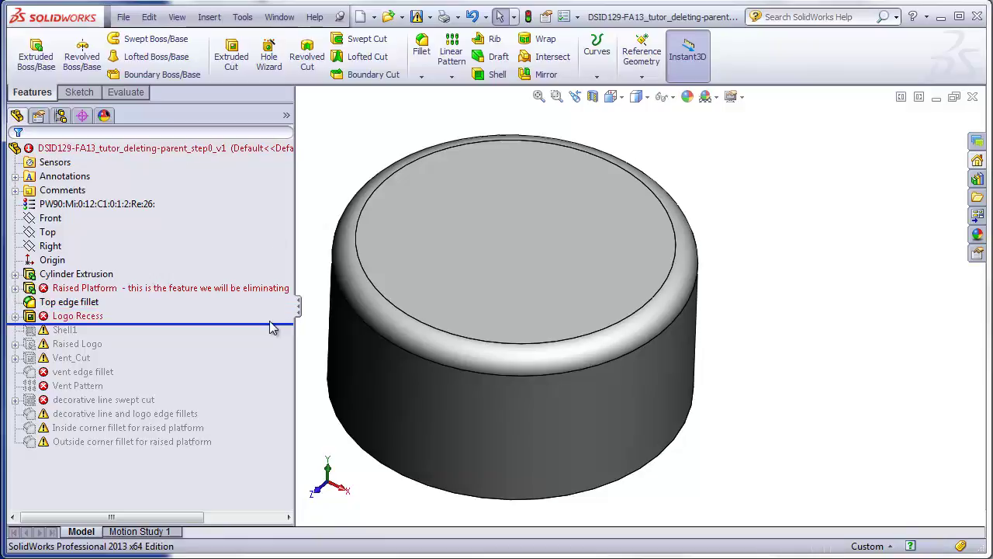
Step: Expand Logo Recess and inspect Logo Perimeter_Sketch4's warning and dimensions on the model
click(15, 317)
click(62, 331)
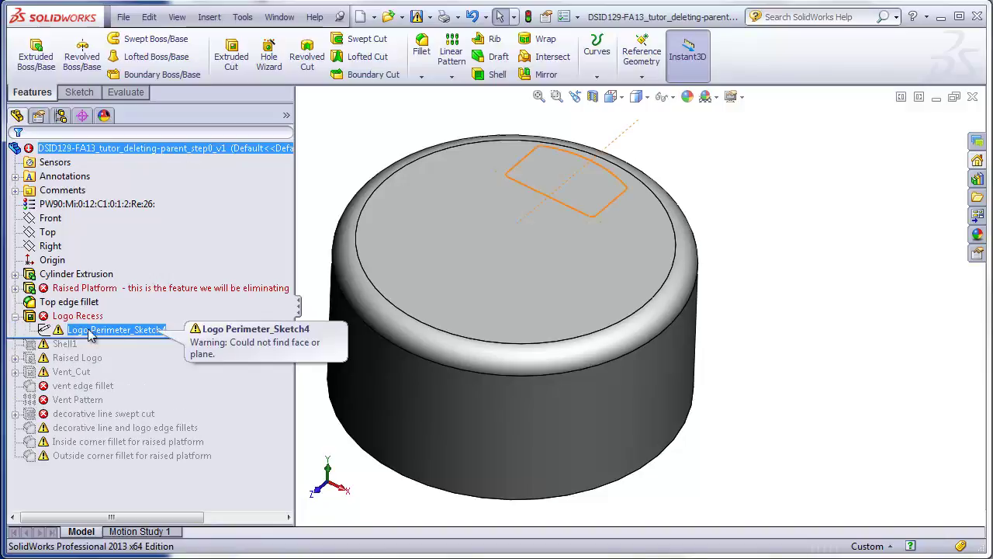
click(281, 363)
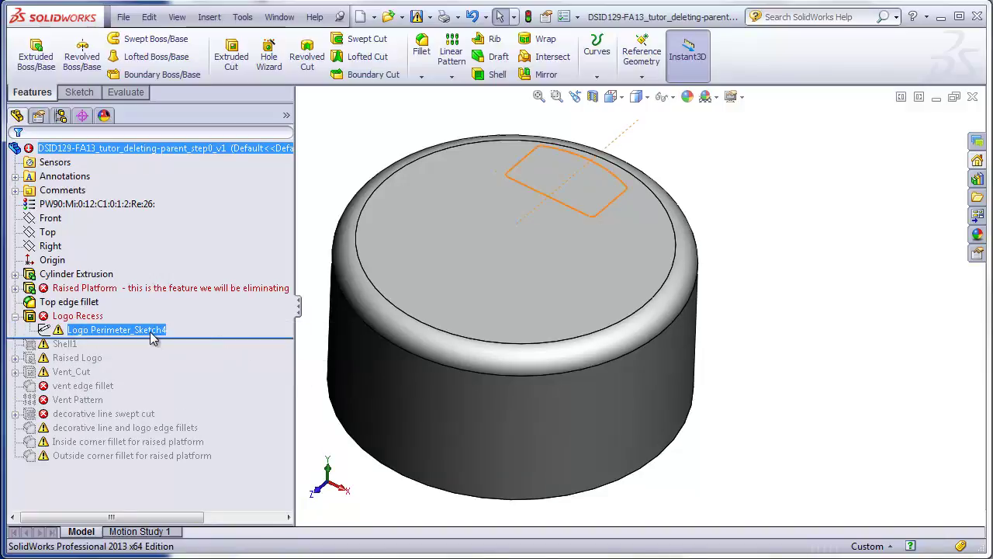
mouse_move(625, 385)
middle_down()
mouse_move(643, 327)
mouse_move(631, 373)
middle_up()
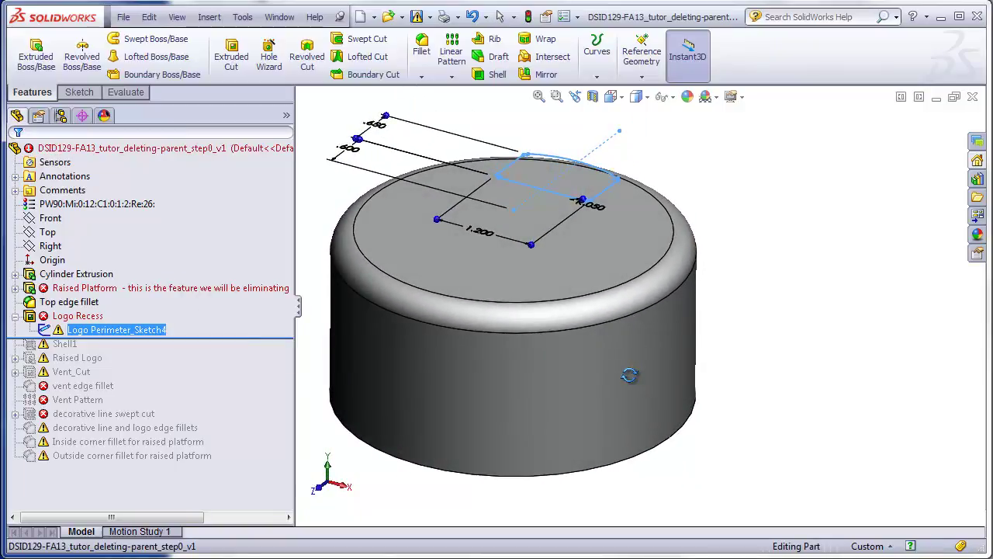
scroll(458, 258, down, 2)
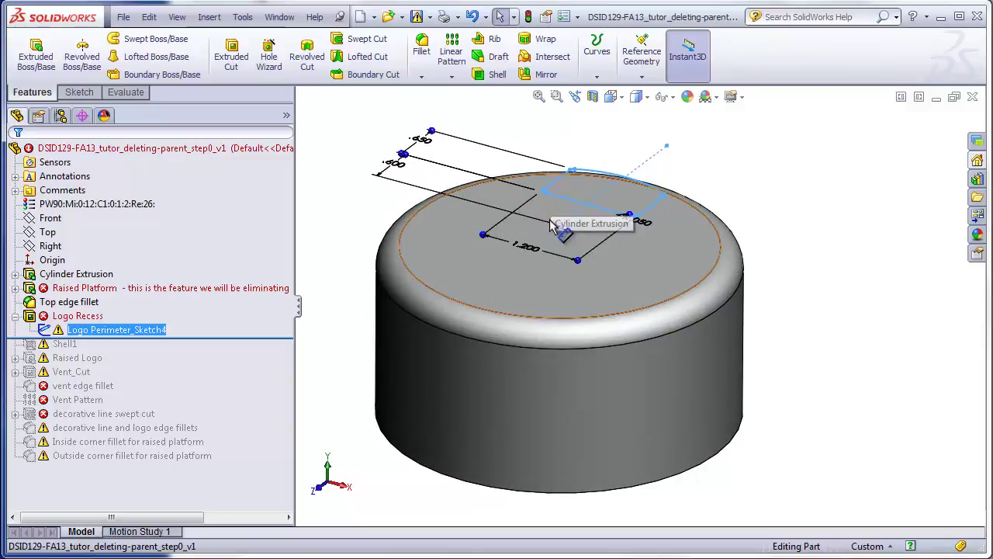
Step: Move Logo Perimeter_Sketch4 onto the cylinder's top face, then roll forward to include Shell1
right_click(151, 332)
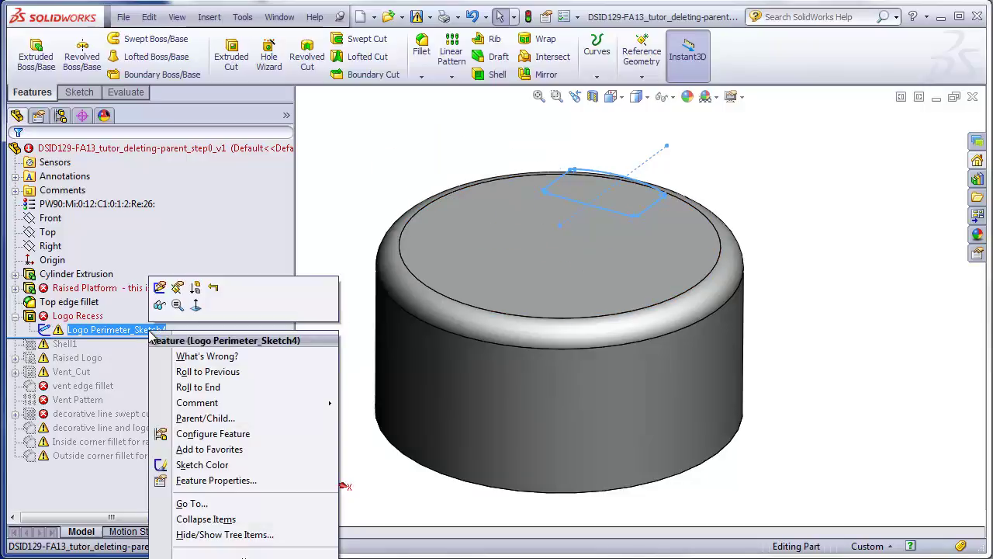
click(176, 288)
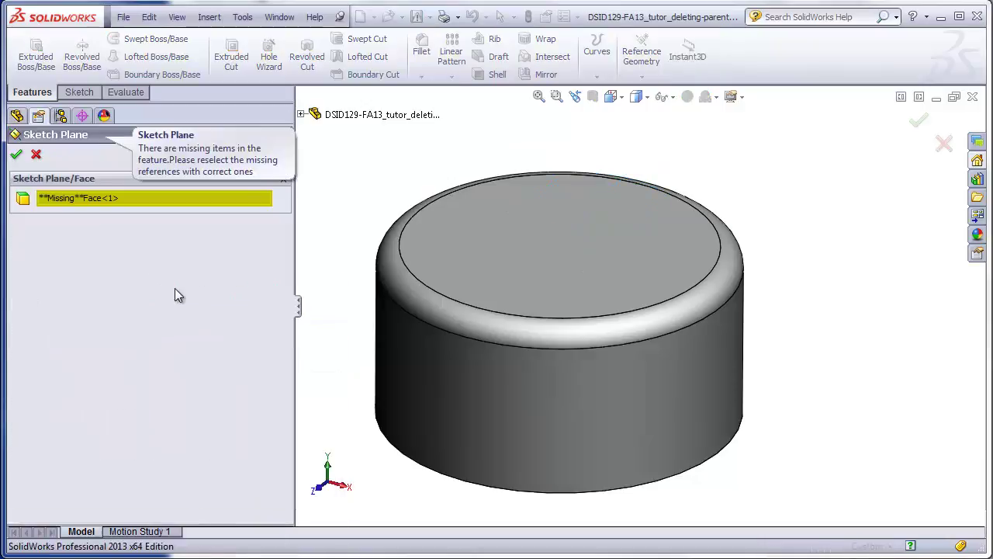
click(452, 246)
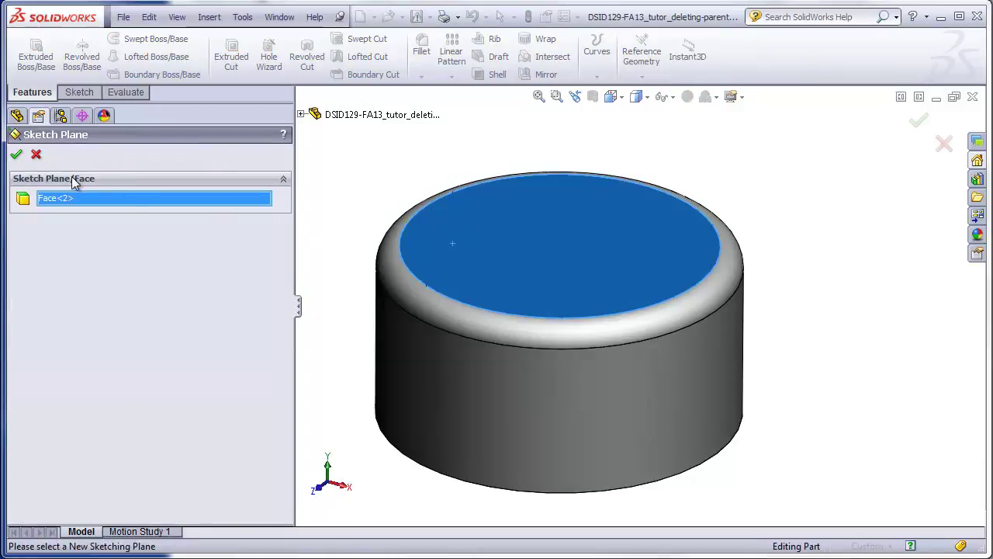
click(17, 154)
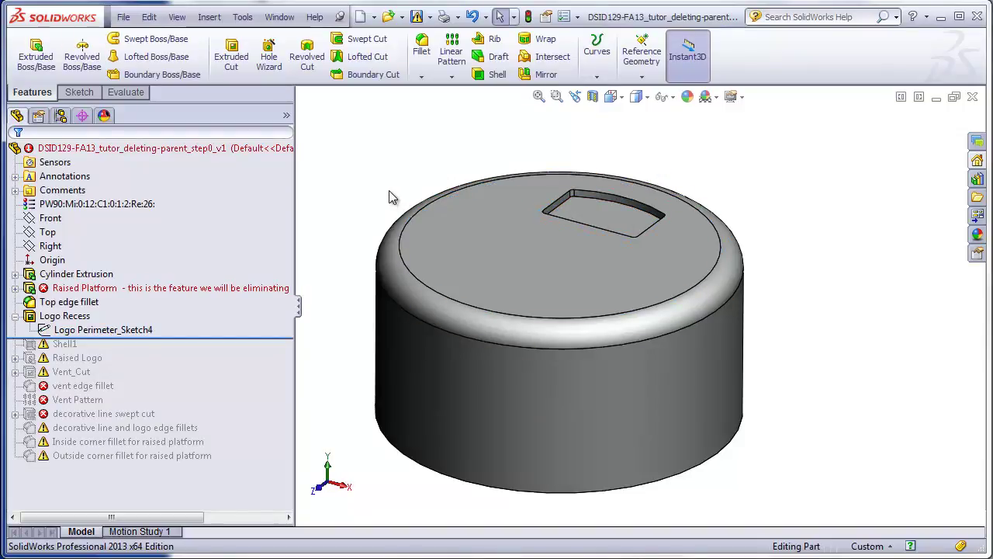
drag(280, 337, 272, 357)
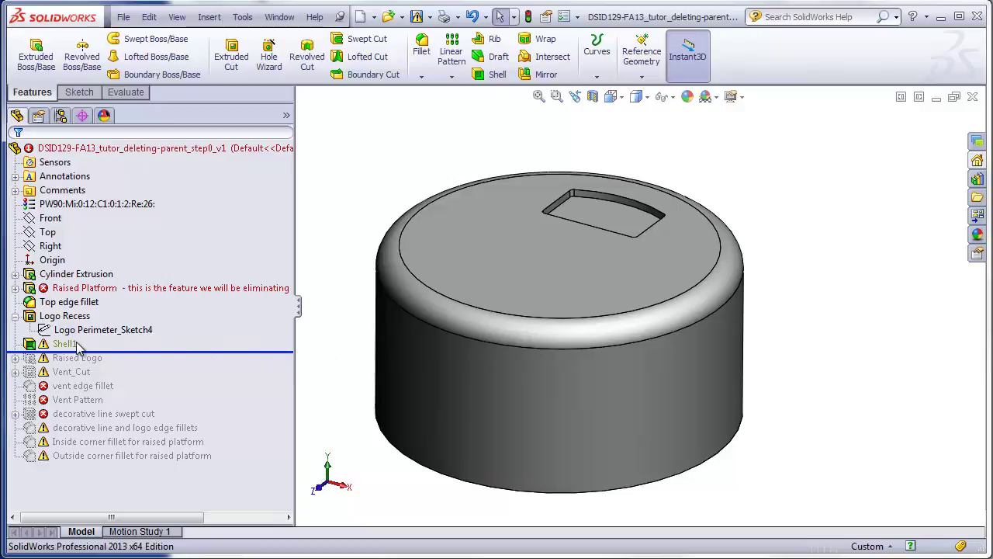
Step: Re-accept Shell1 so its missing multi-thickness face references are removed automatically
middle_drag(482, 433, 505, 295)
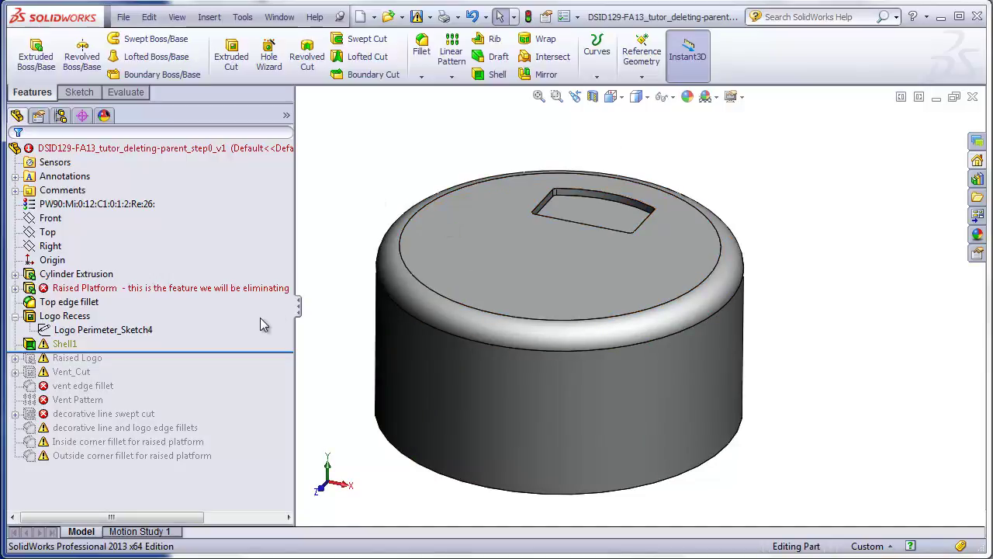
right_click(65, 343)
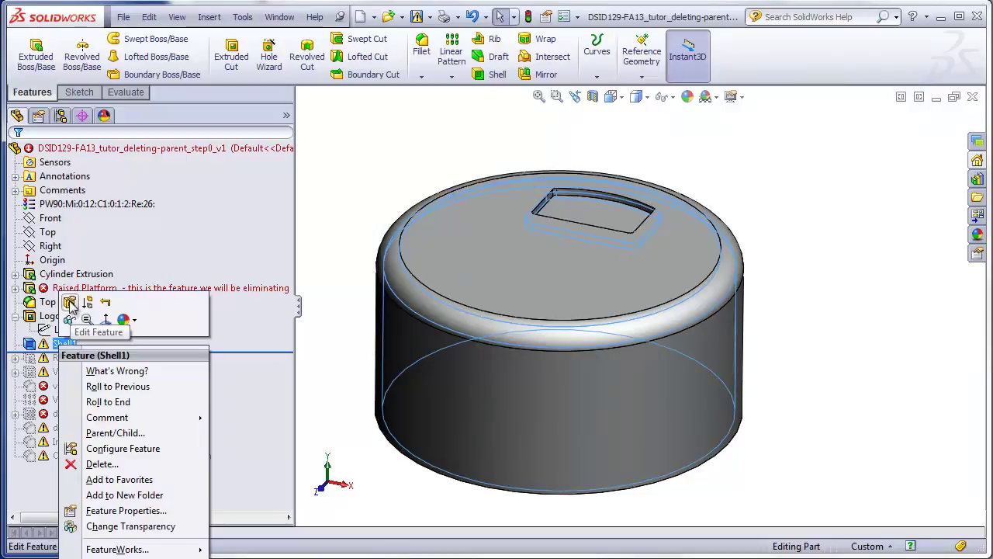
click(69, 302)
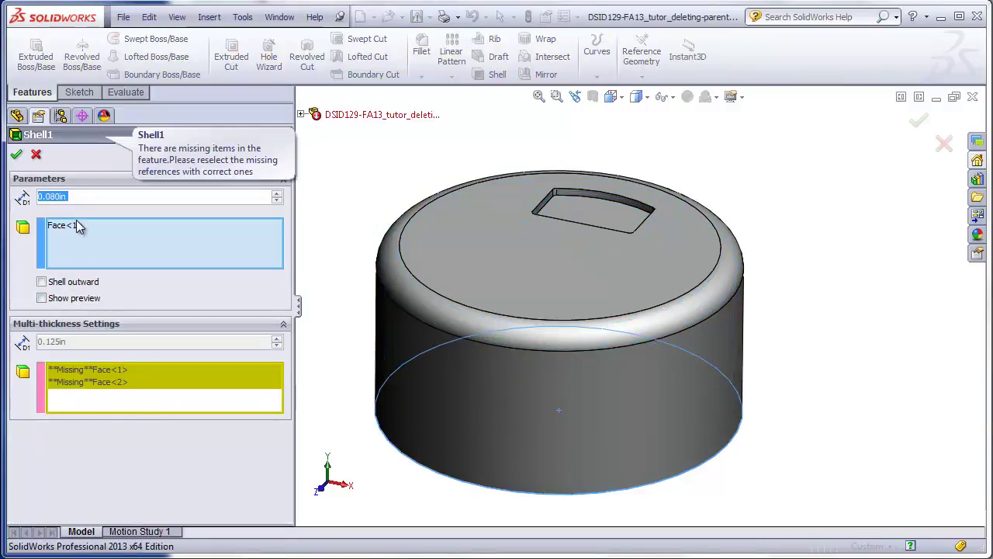
click(17, 156)
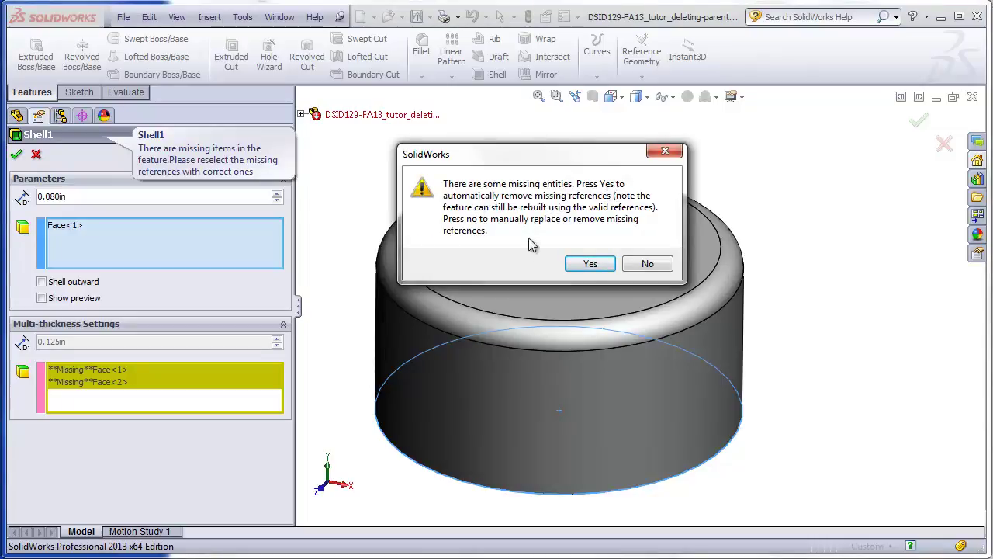
click(591, 264)
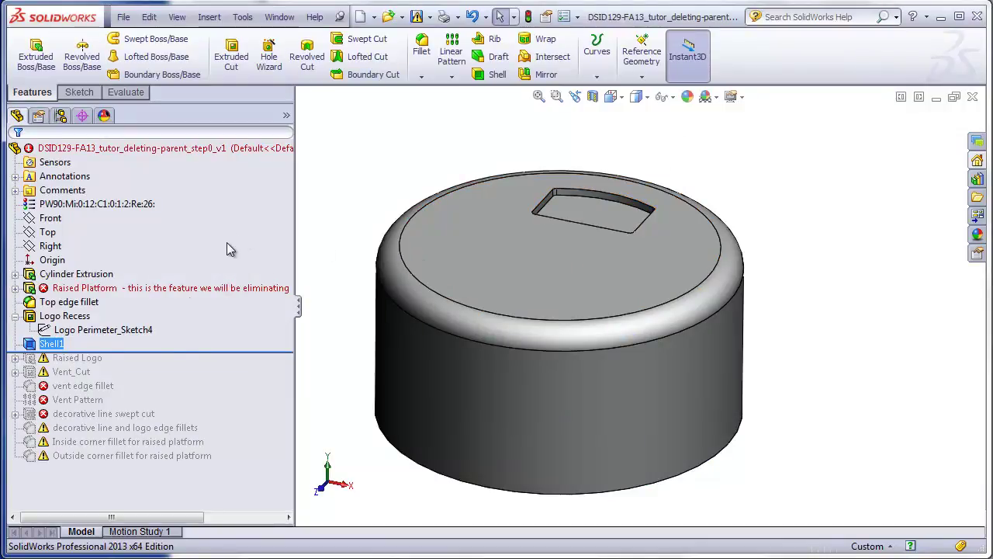
click(215, 352)
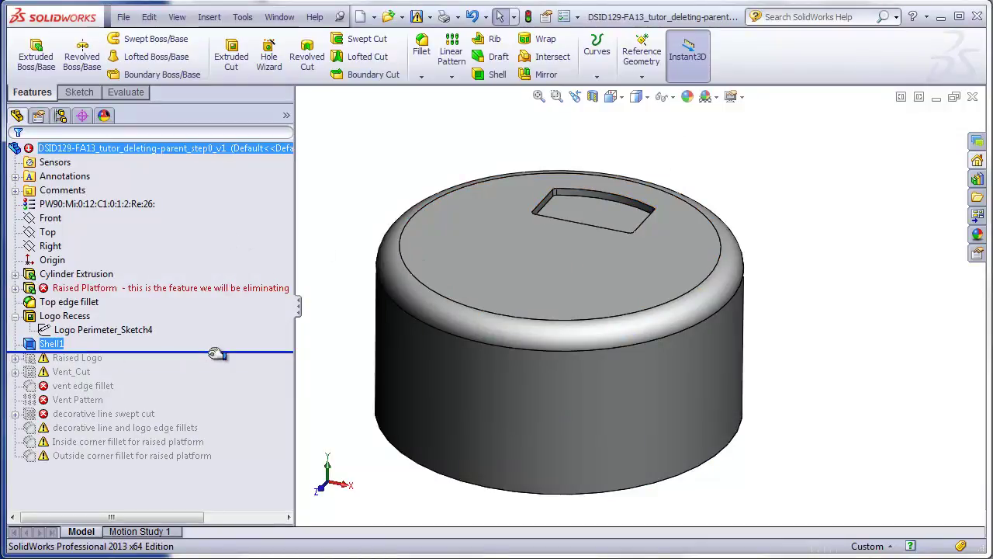
Step: Roll the part forward past Raised Logo and then past Vent_Cut
drag(216, 355, 216, 360)
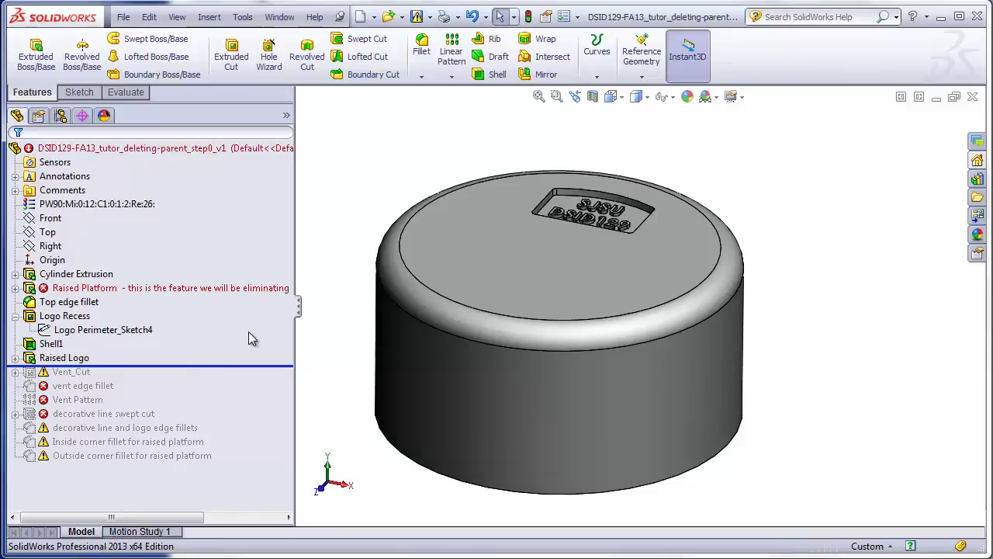
click(65, 317)
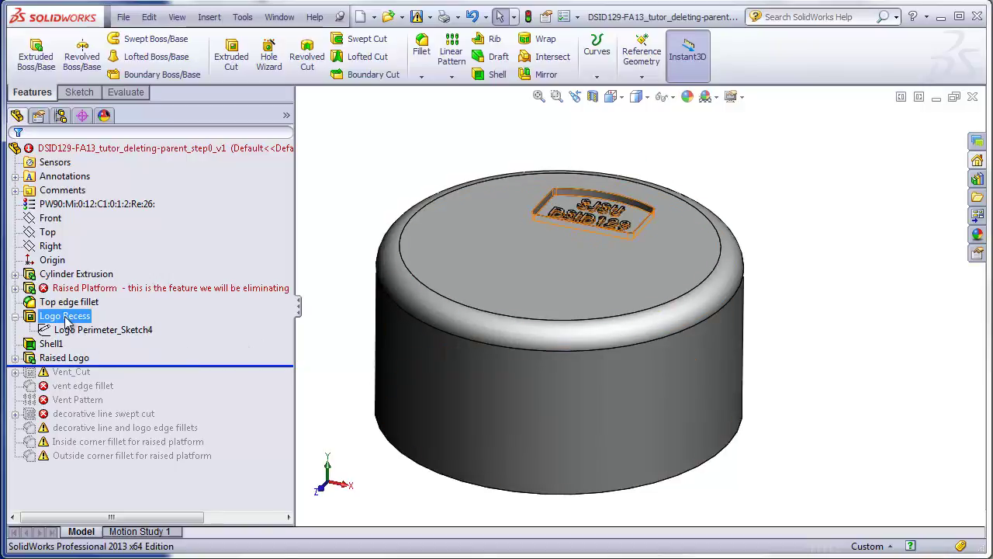
drag(166, 365, 167, 375)
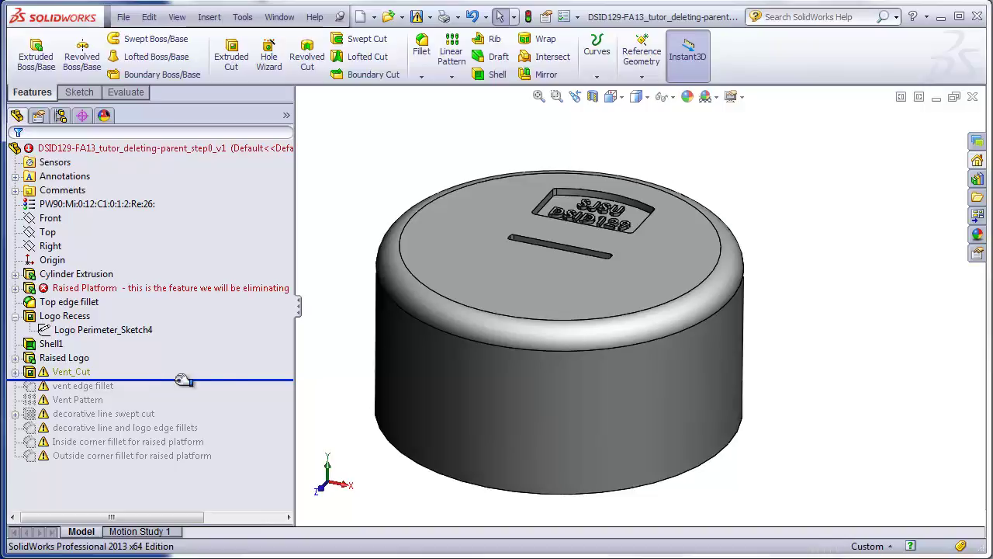
click(31, 374)
Step: Expand Vent_Cut and select its Vent_Sketch6 sketch
click(16, 372)
click(89, 385)
mouse_move(369, 375)
middle_down()
mouse_move(385, 297)
mouse_move(362, 364)
mouse_move(369, 404)
middle_up()
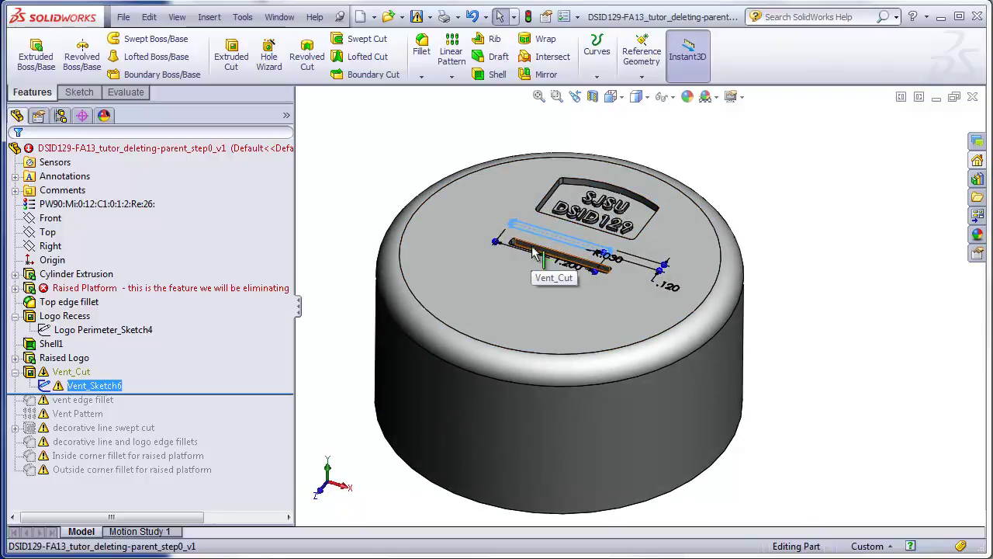
right_click(103, 388)
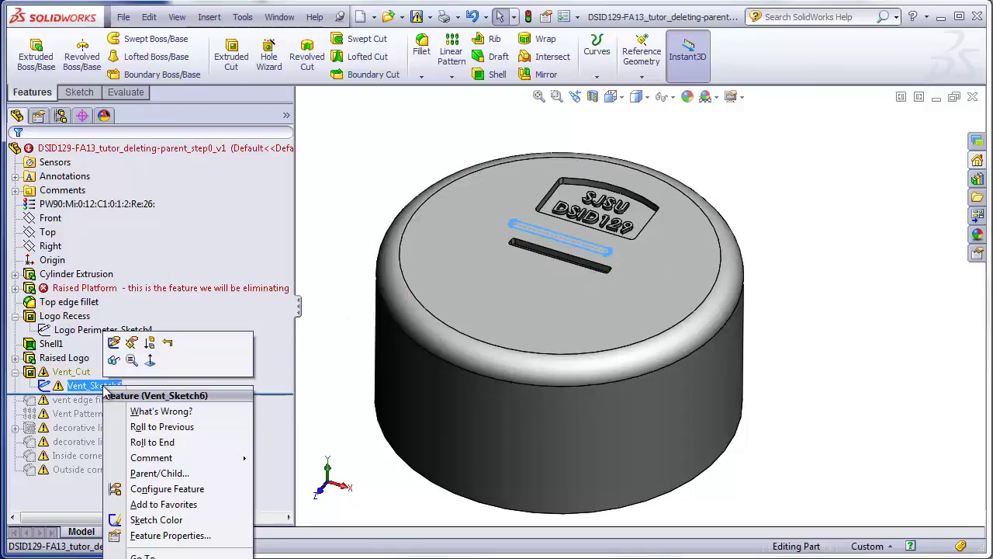
Step: Place Vent_Sketch6 on the cap's top face, then roll forward to include vent edge fillet
click(131, 344)
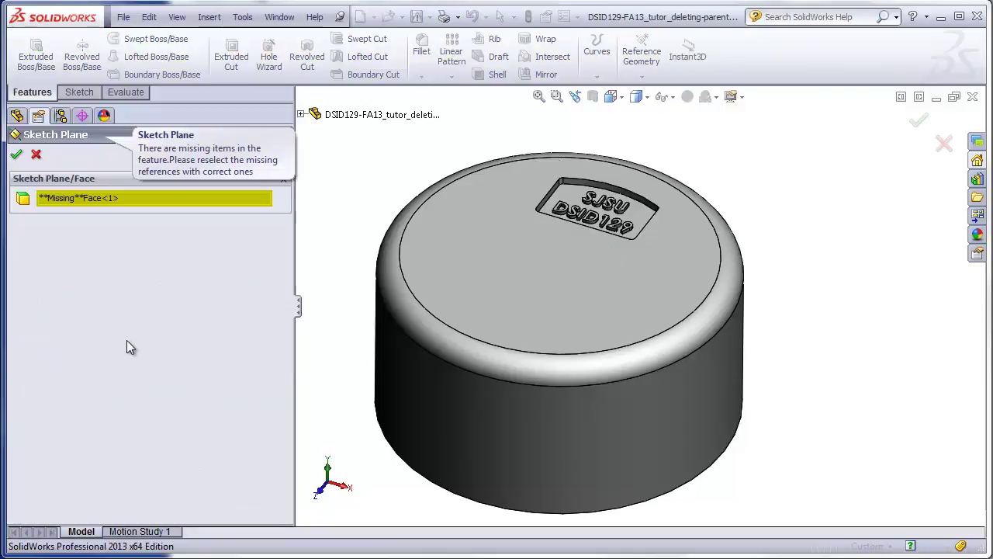
click(448, 277)
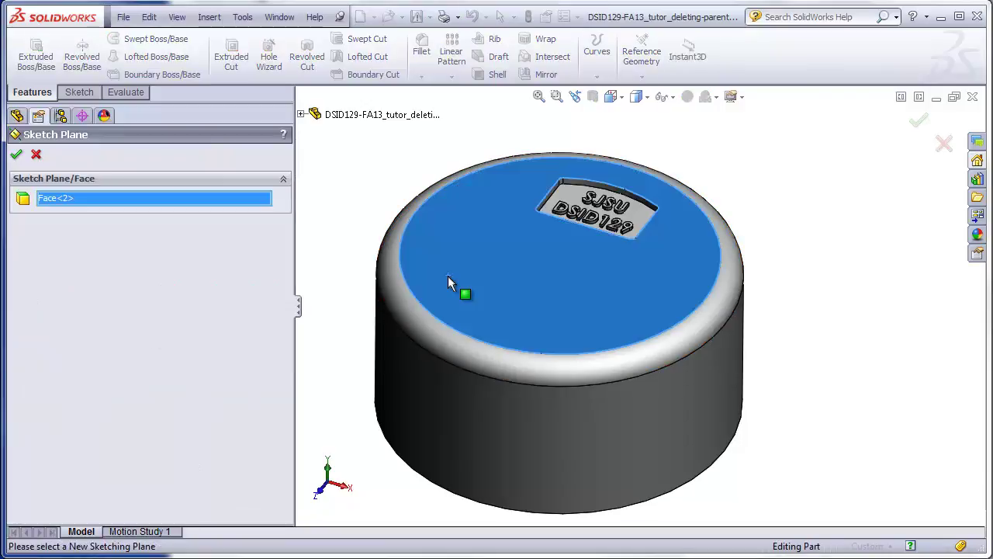
click(17, 155)
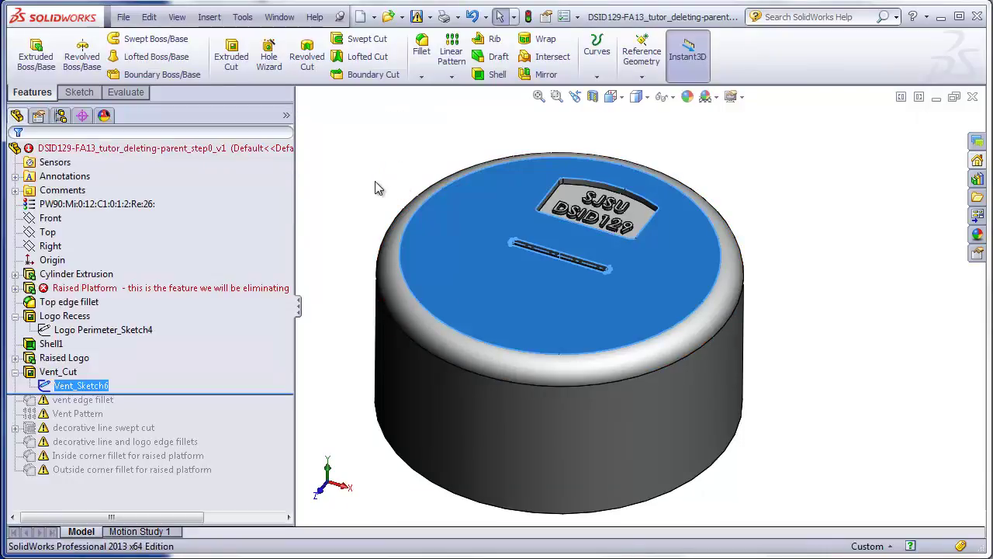
middle_drag(505, 295, 492, 266)
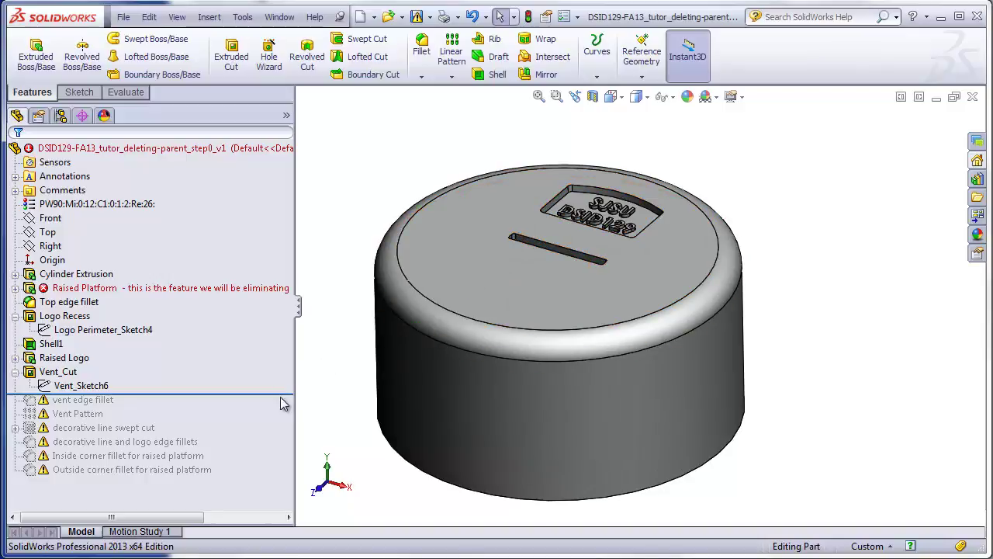
drag(284, 393, 278, 405)
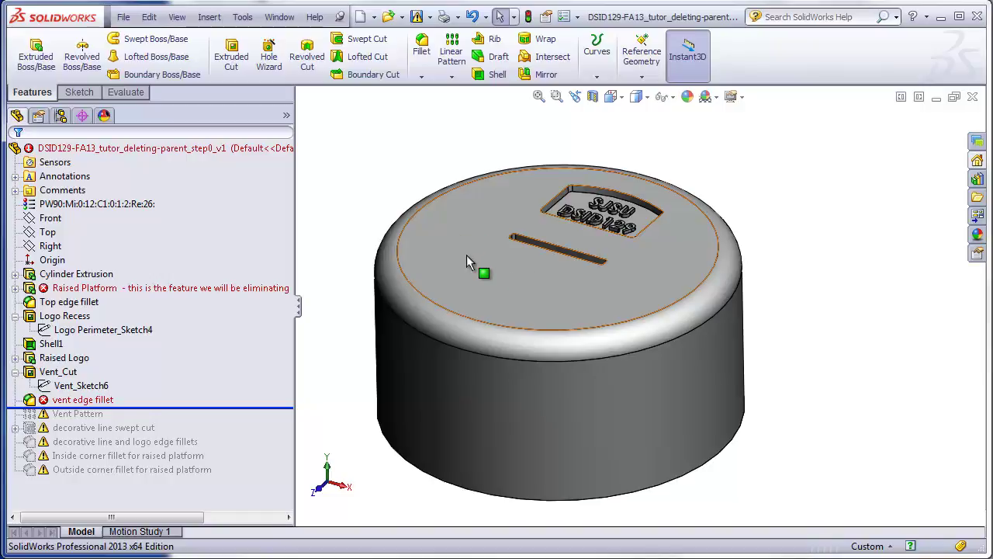
Step: Fillet the vent slot's edge, drop the missing edge, then roll forward to include Vent Pattern
right_click(105, 400)
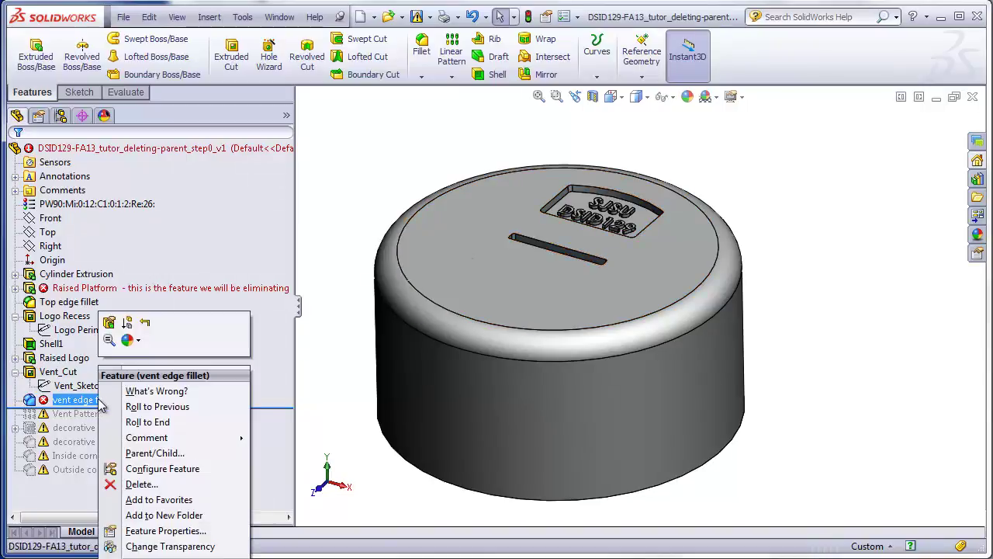
click(109, 322)
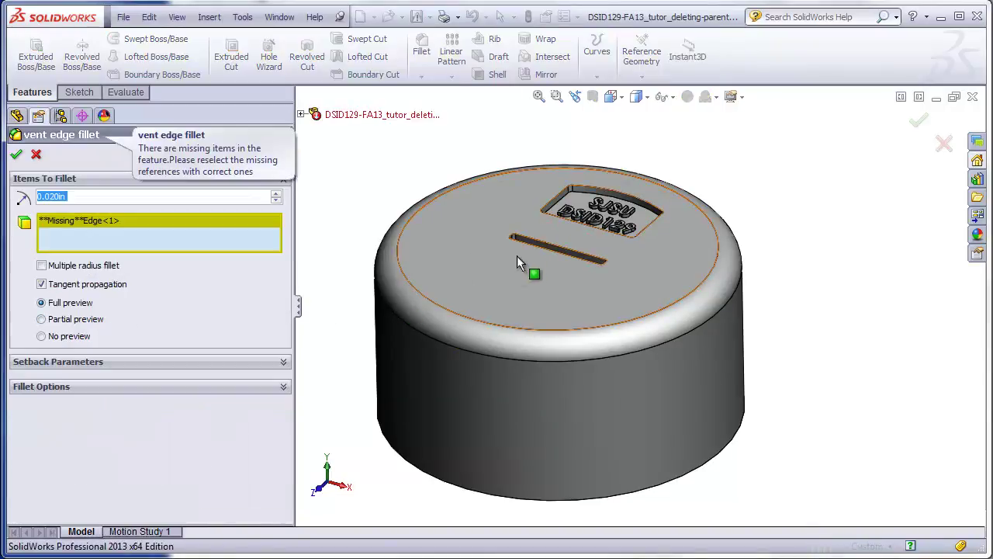
click(522, 235)
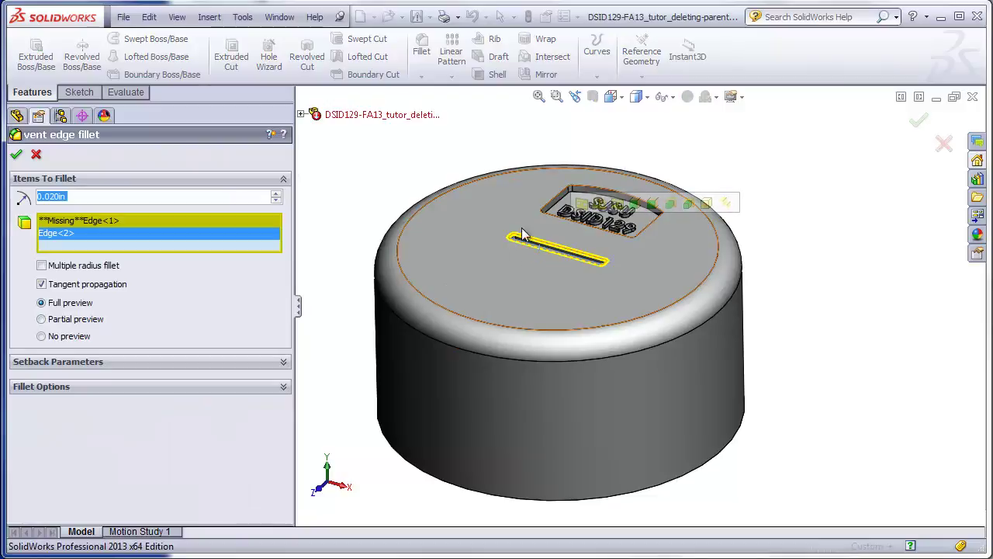
click(16, 154)
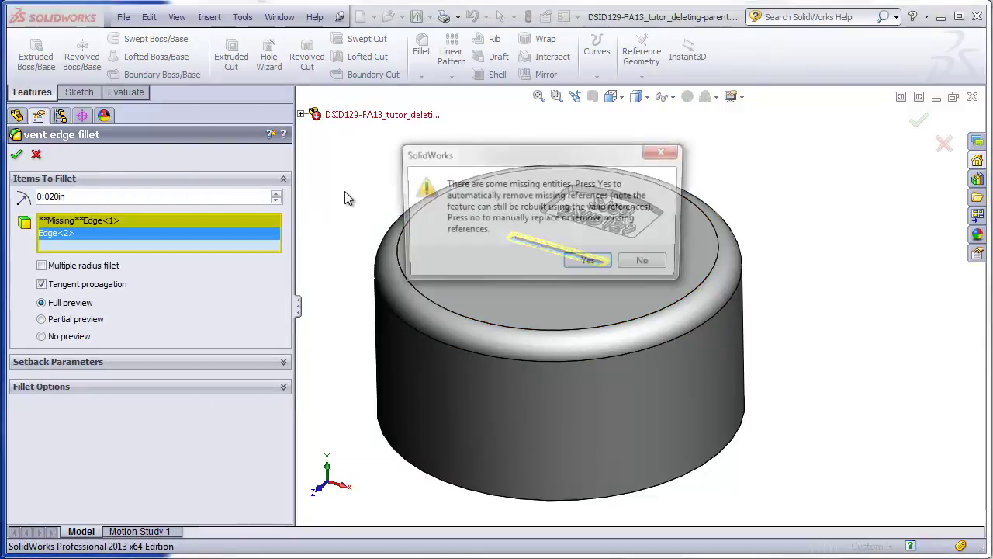
click(586, 261)
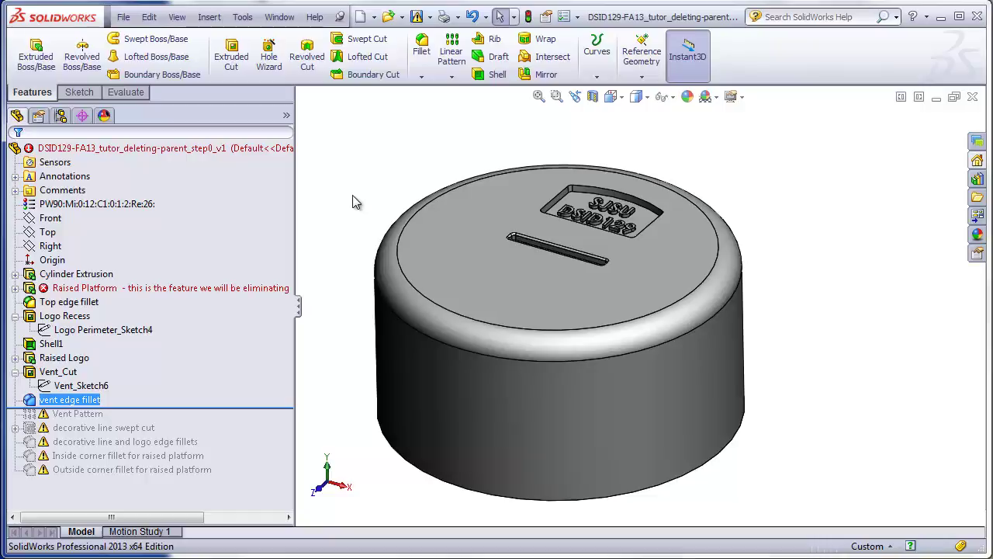
drag(277, 407, 276, 421)
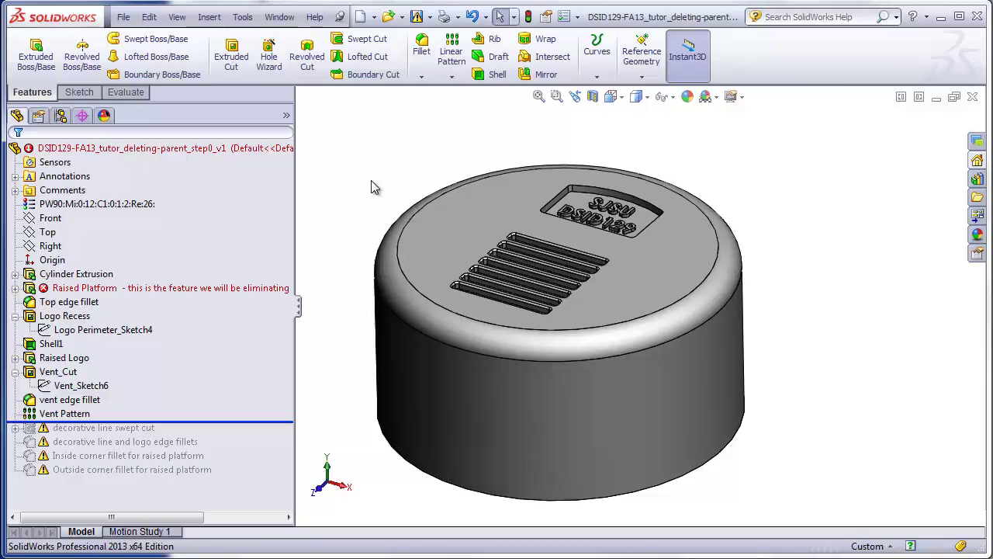
Step: Cancel the Vent Pattern edit after its missing direction edge error, and roll back above it
right_click(77, 414)
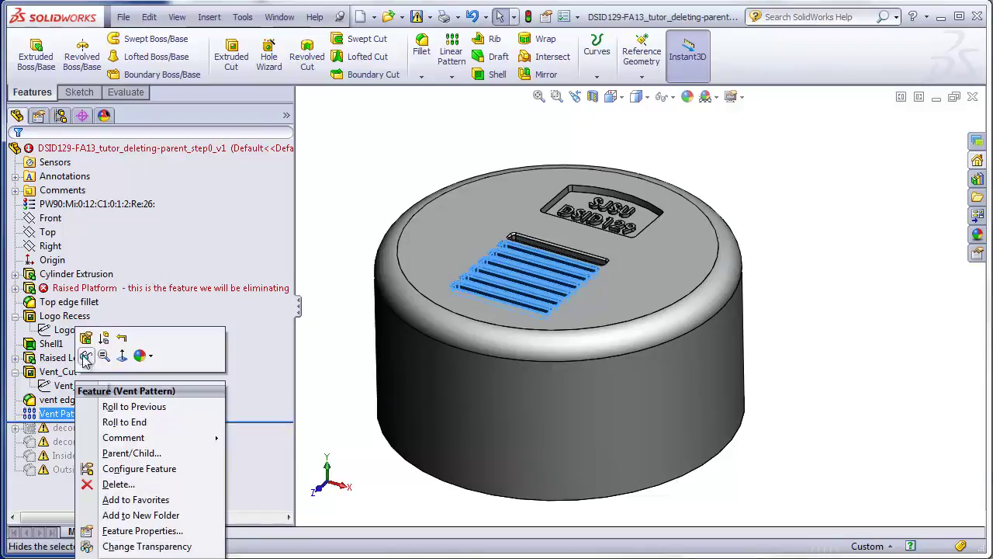
click(86, 339)
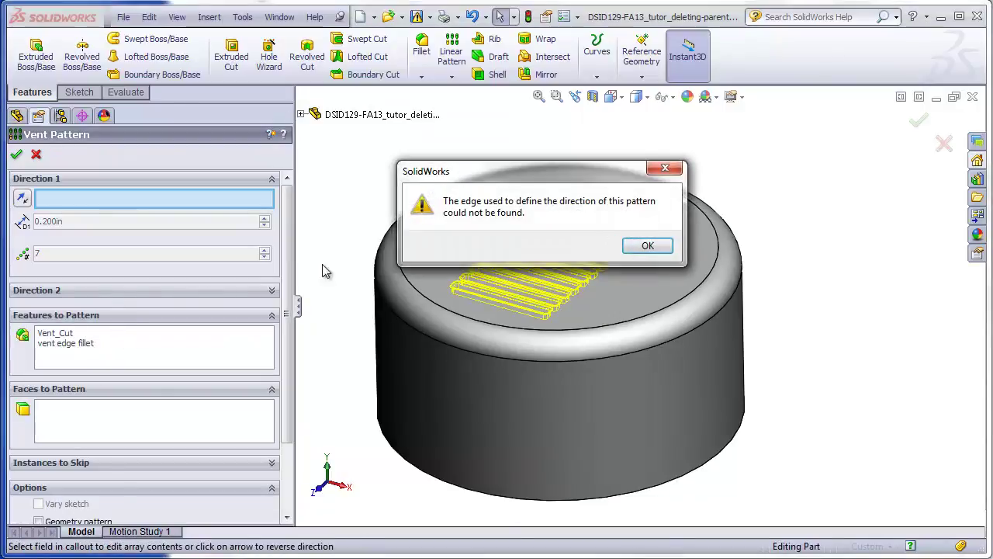
click(666, 171)
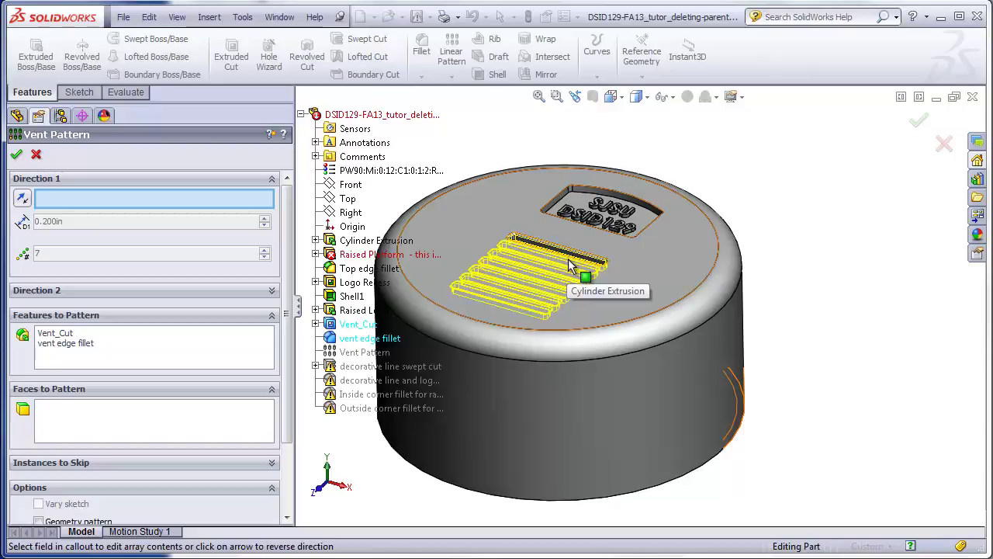
click(36, 154)
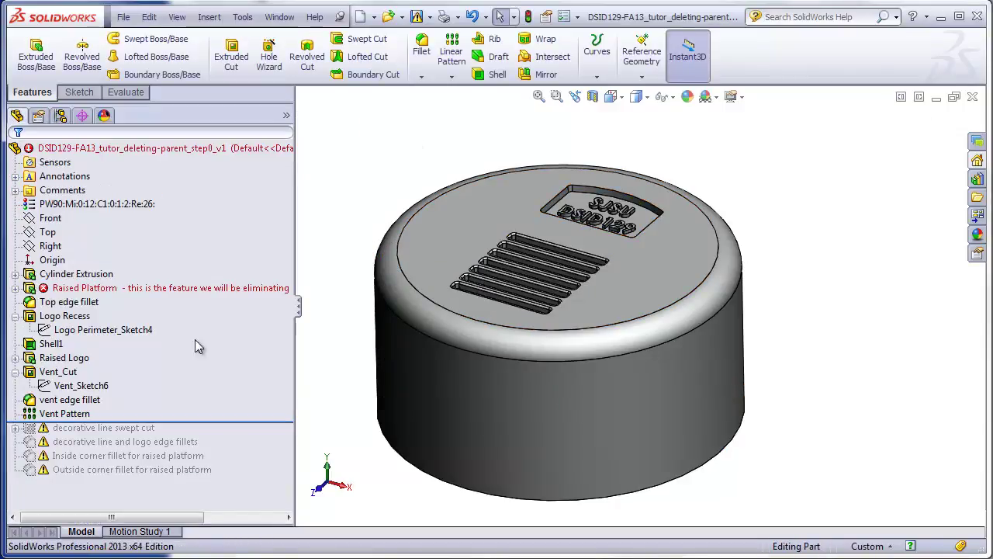
drag(264, 422, 262, 406)
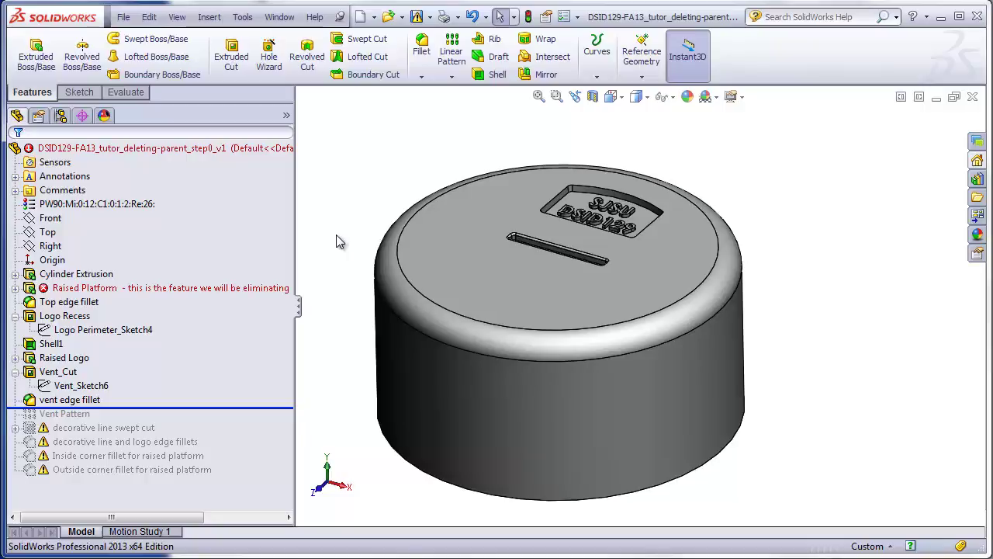
Step: Create reference axis Axis1 from the Right and Top planes
click(640, 80)
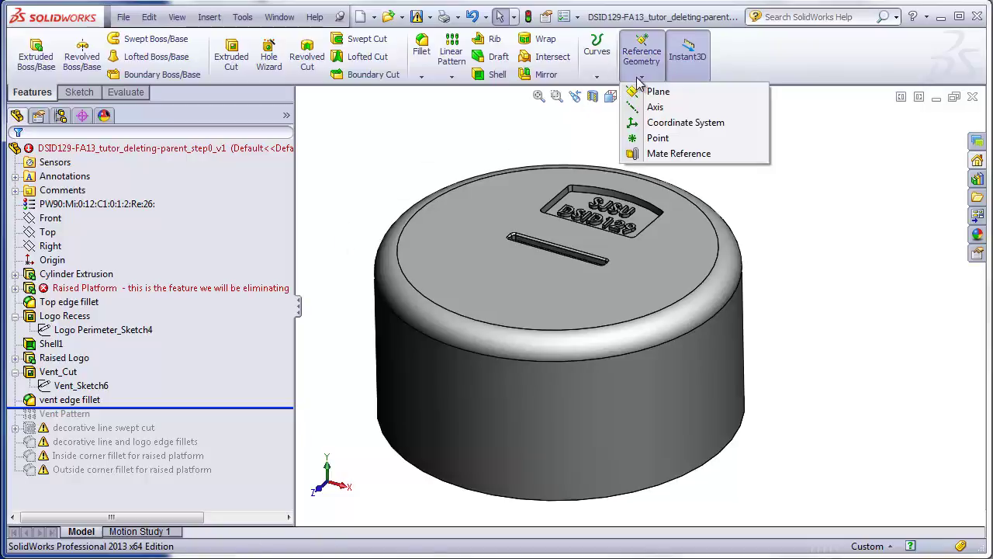
click(660, 106)
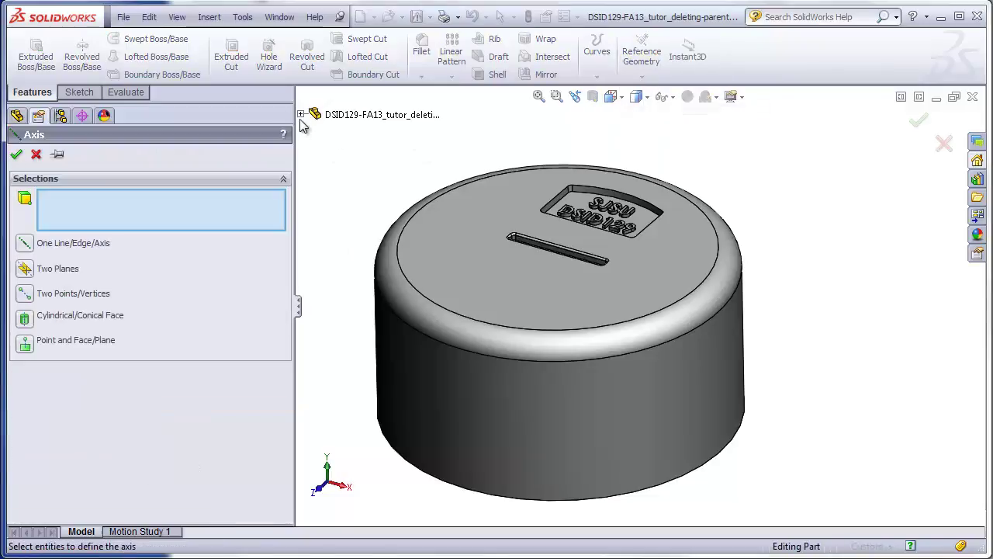
click(301, 114)
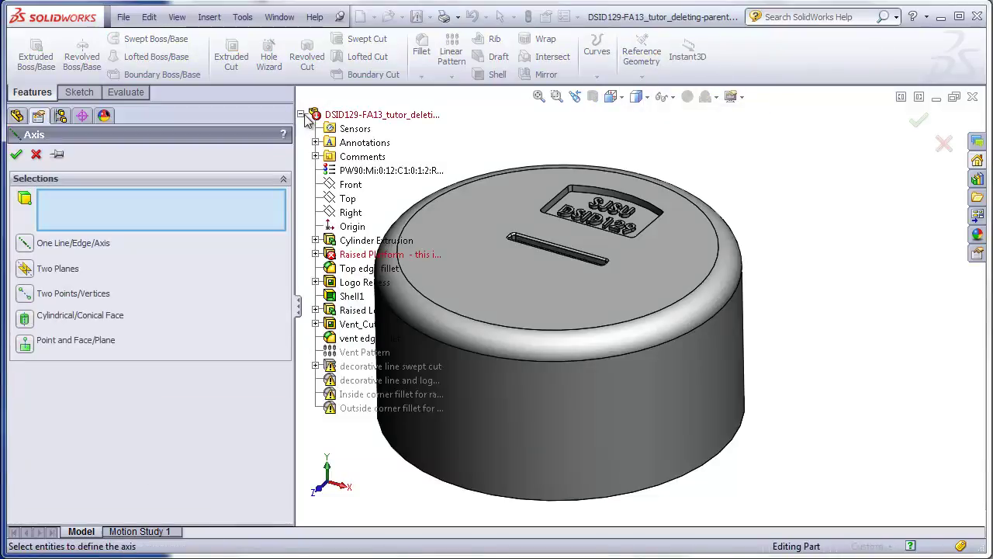
click(353, 216)
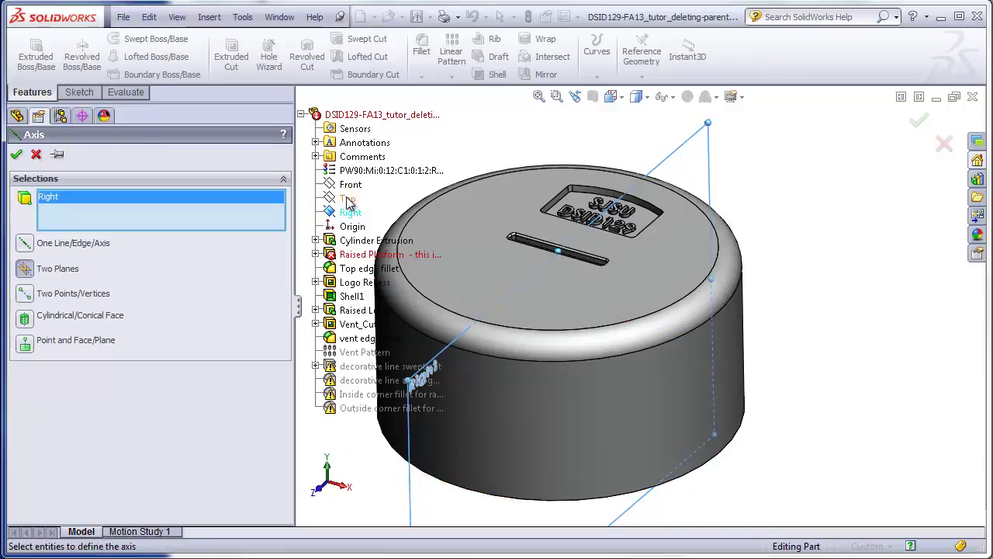
click(347, 200)
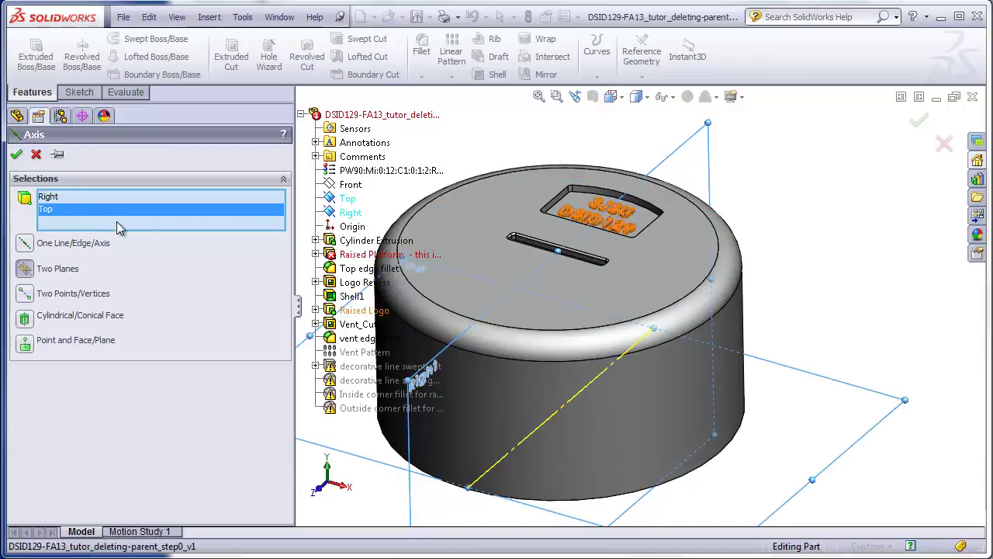
click(17, 154)
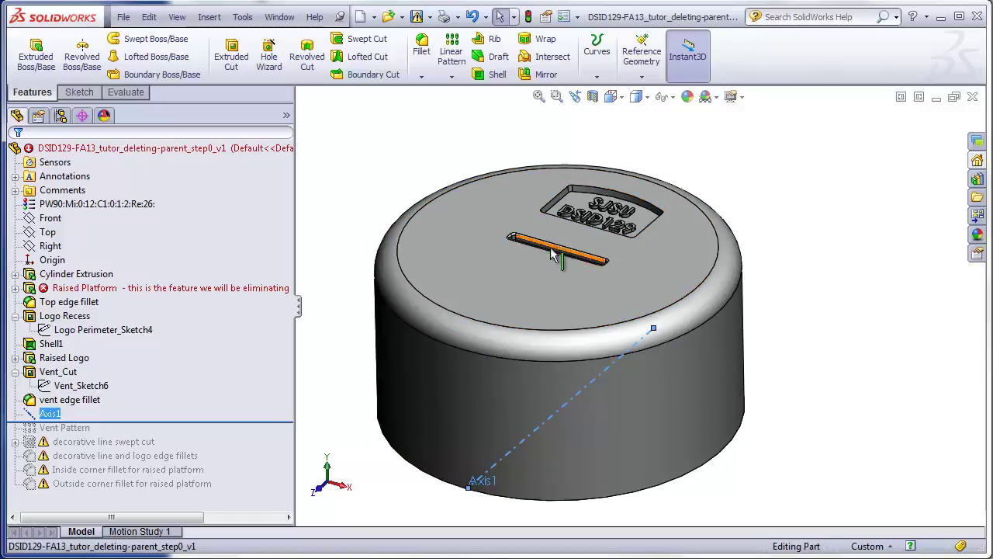
Step: Roll forward to Vent Pattern and redirect it along reversed Axis1, giving 7 slots at 0.200in spacing
click(346, 240)
drag(237, 424, 225, 436)
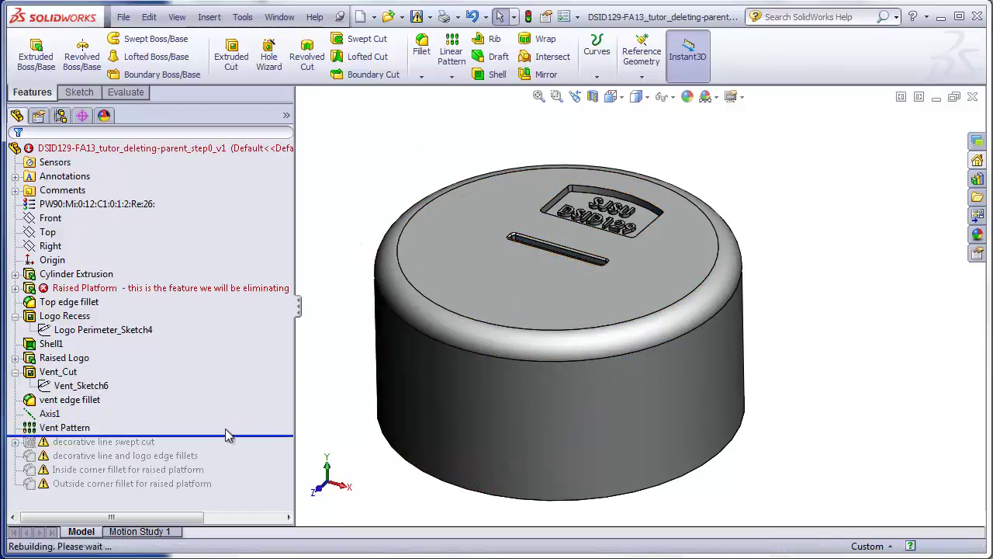
right_click(85, 427)
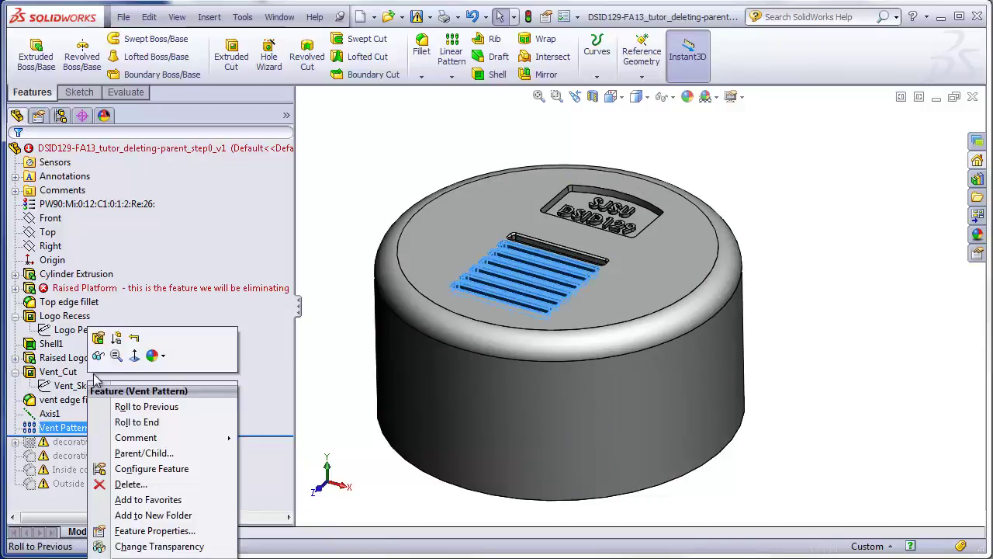
click(100, 343)
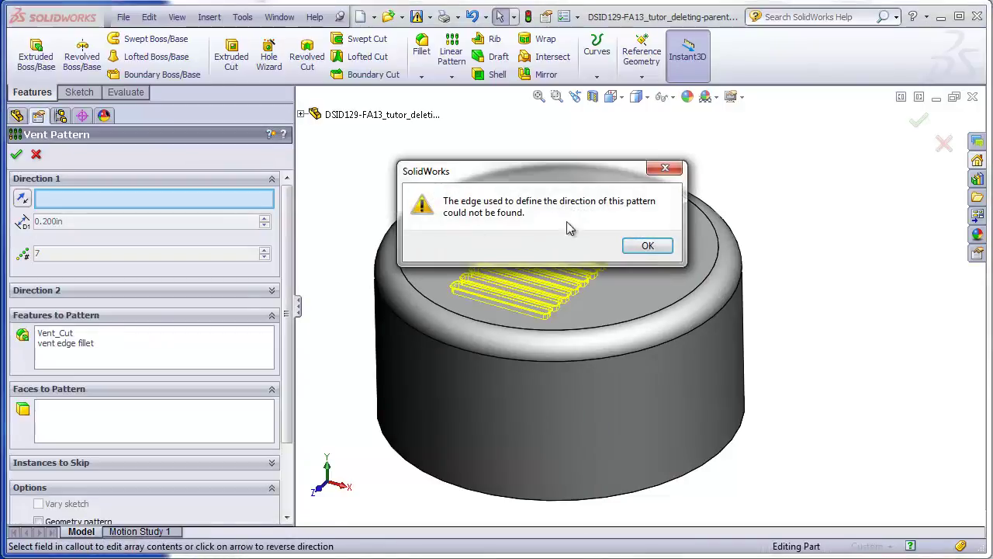
click(665, 169)
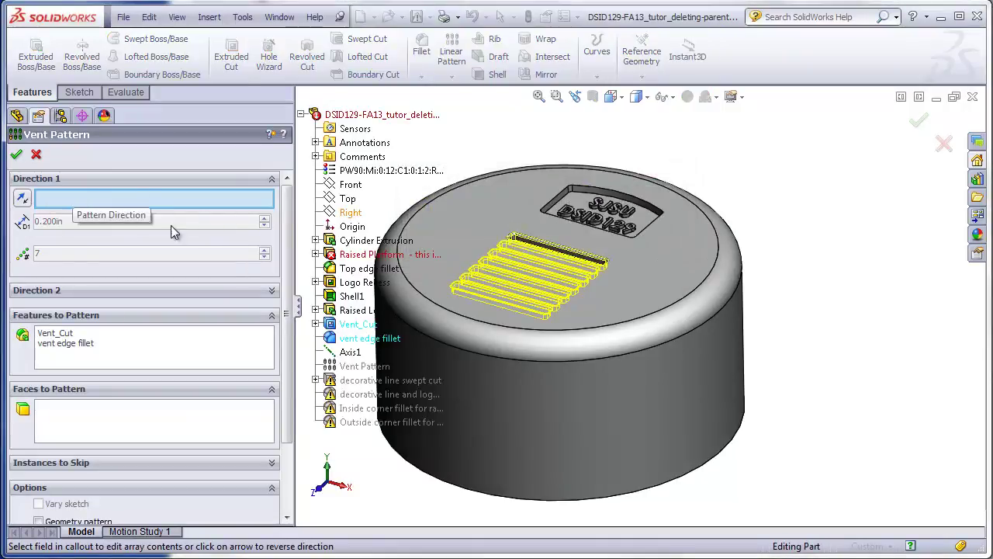
click(348, 353)
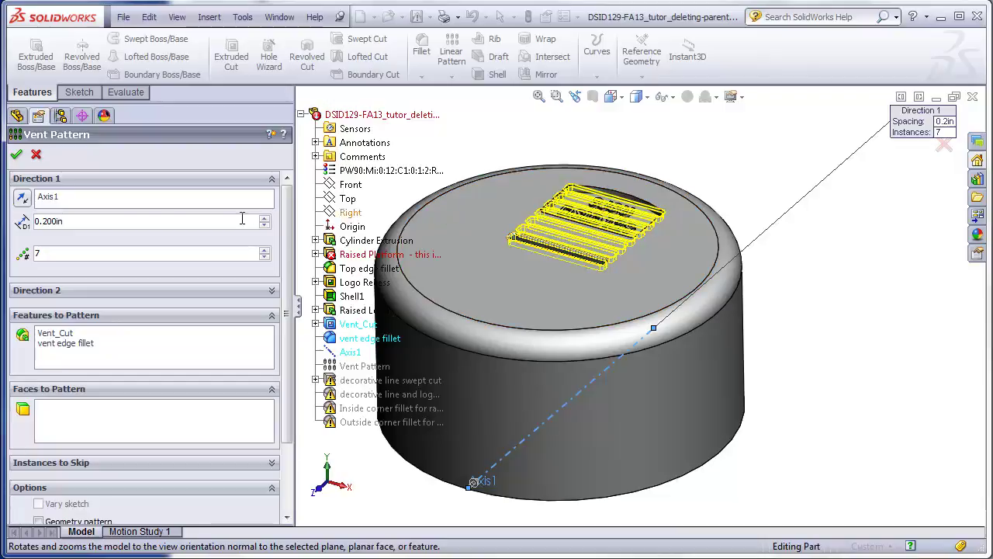
click(23, 198)
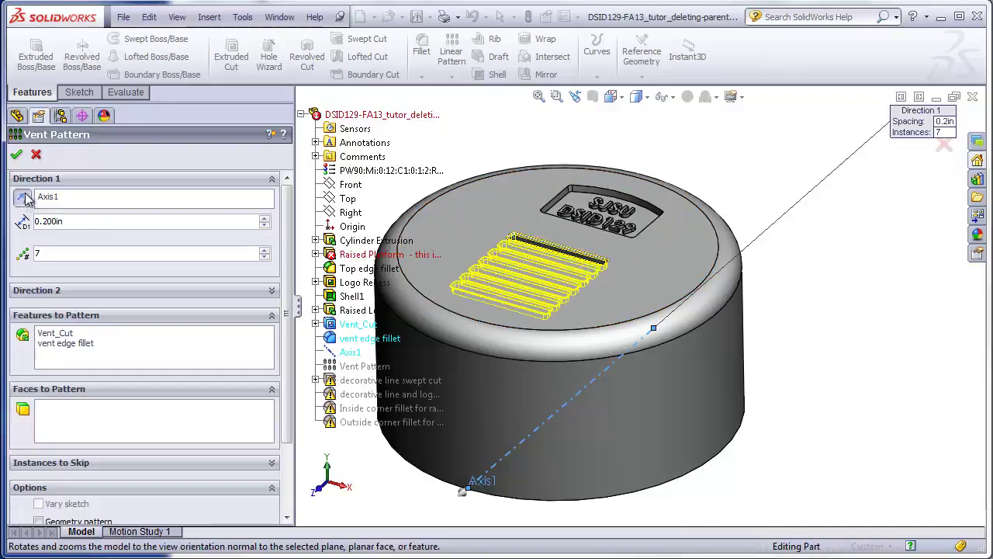
click(16, 154)
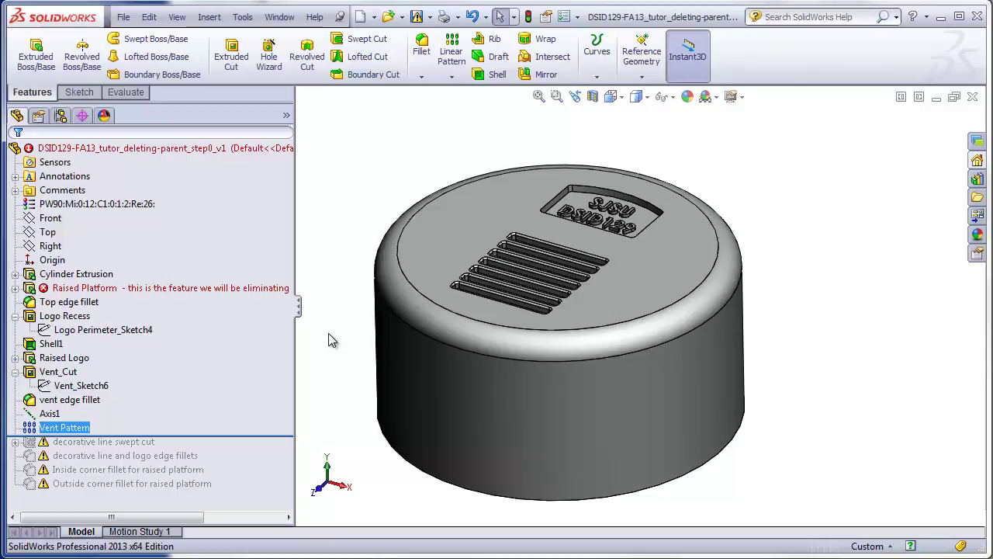
Step: Roll forward past the decorative line swept cut and check What's Wrong on its error
drag(262, 434, 263, 454)
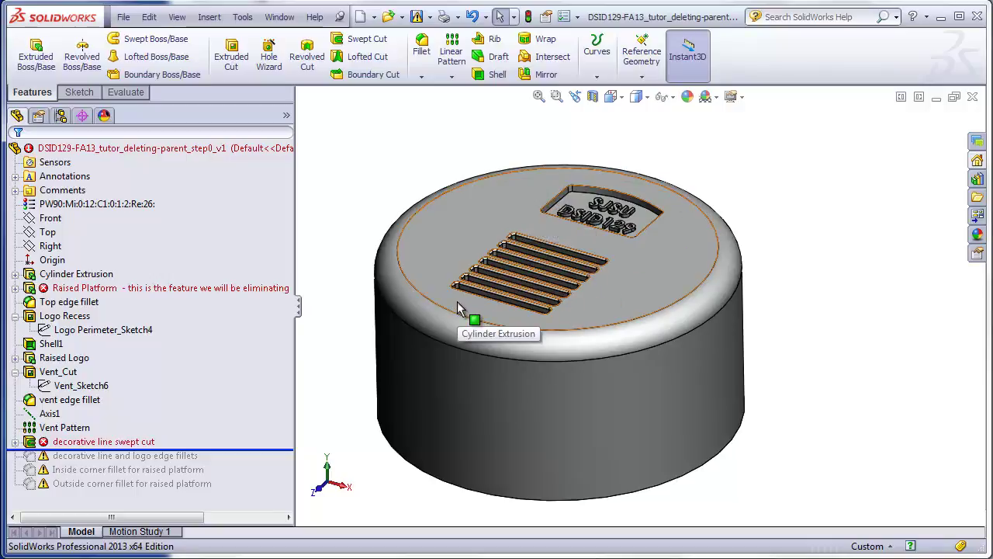
click(57, 457)
click(15, 447)
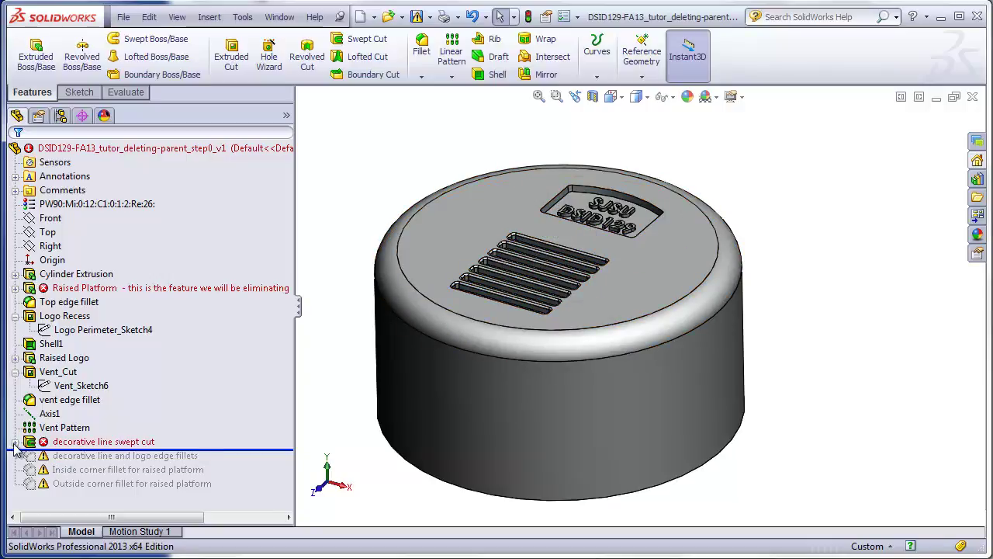
click(15, 441)
right_click(85, 442)
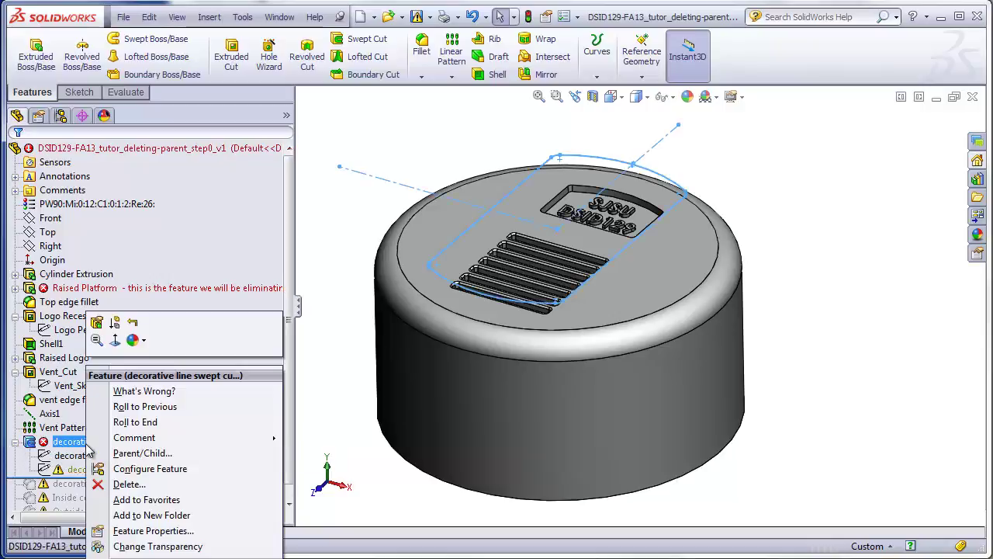
click(142, 392)
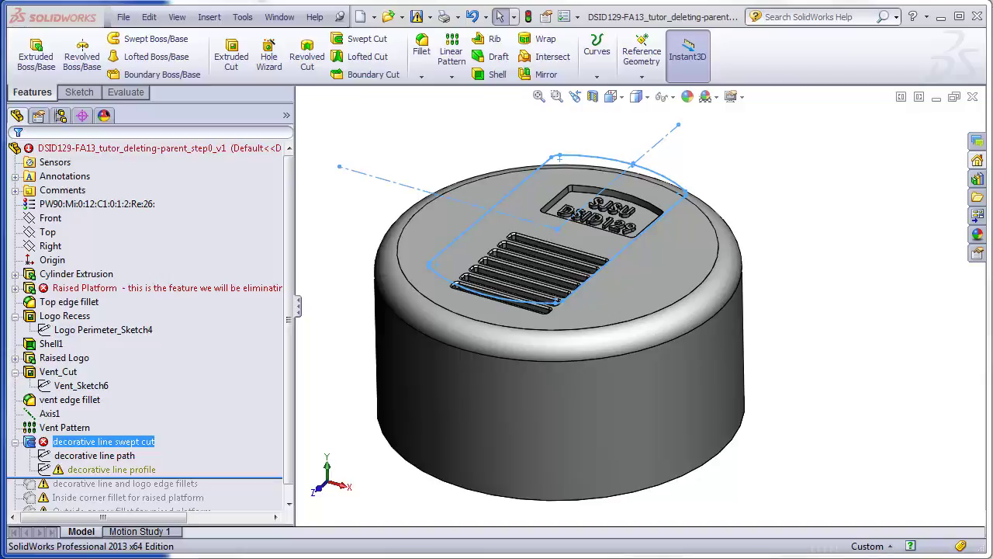
Step: Orbit the cap to see where the decorative line profile sketch sits
middle_drag(409, 354, 422, 256)
mouse_move(598, 224)
middle_down()
mouse_move(572, 281)
mouse_move(574, 291)
mouse_move(598, 225)
mouse_move(593, 335)
middle_up()
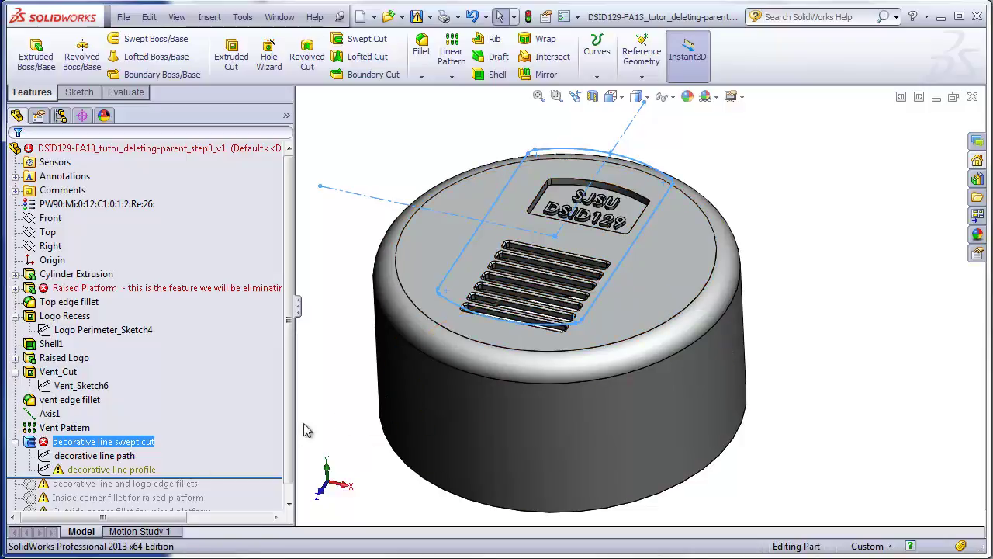
right_click(131, 475)
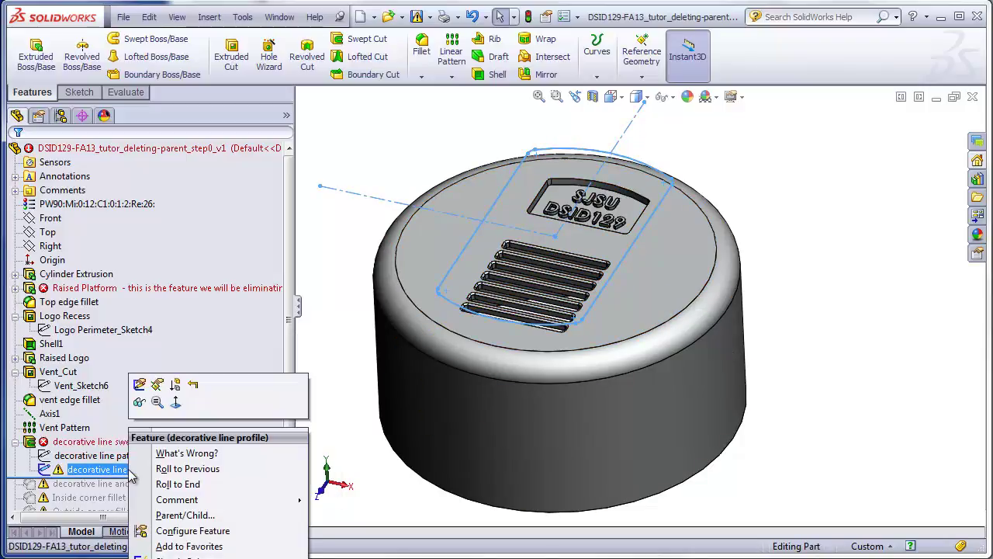
Step: Move the decorative line profile sketch onto the cap's top face
click(159, 385)
click(567, 319)
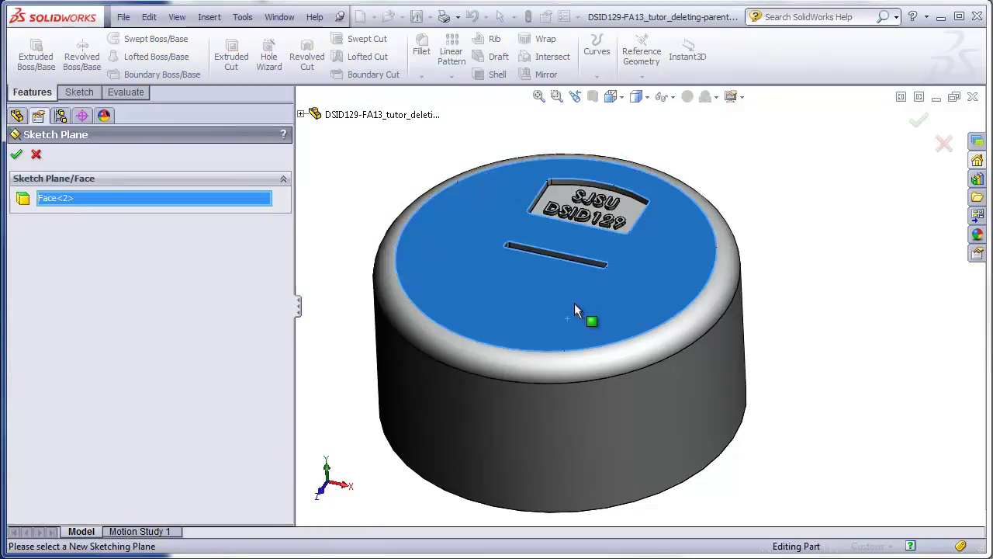
click(16, 154)
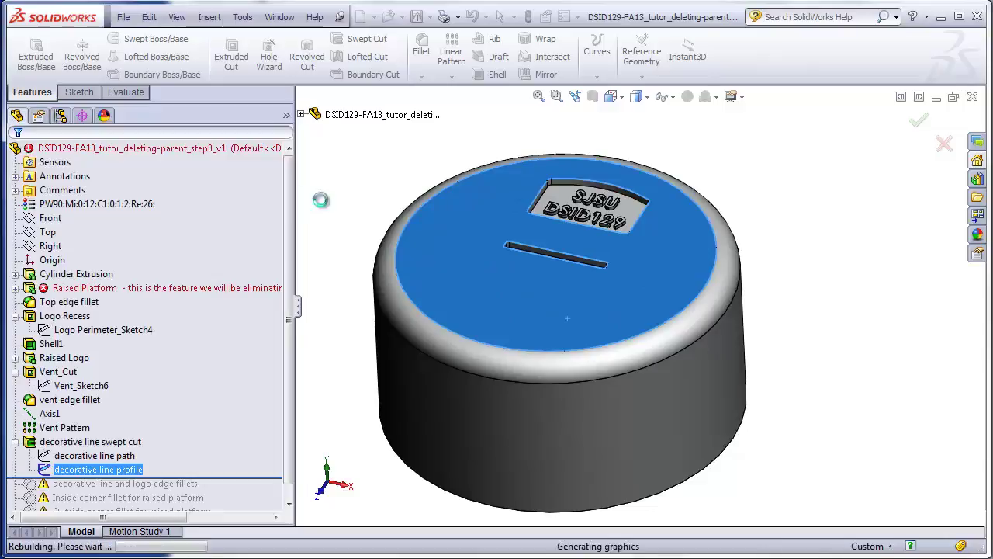
Step: Roll forward to include the decorative line and logo edge fillets and check their warning
middle_drag(353, 299, 465, 333)
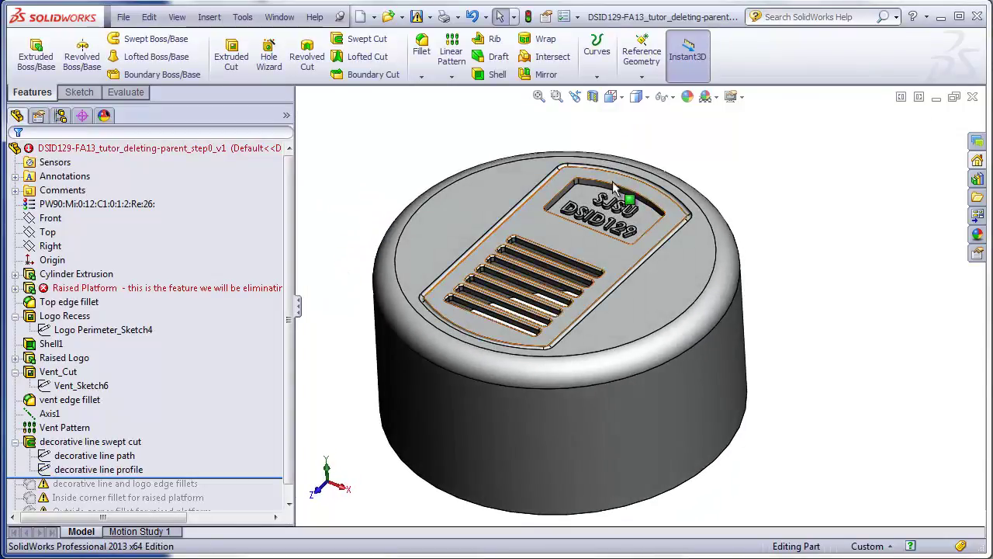
scroll(292, 454, down, 1)
drag(271, 467, 266, 478)
click(183, 470)
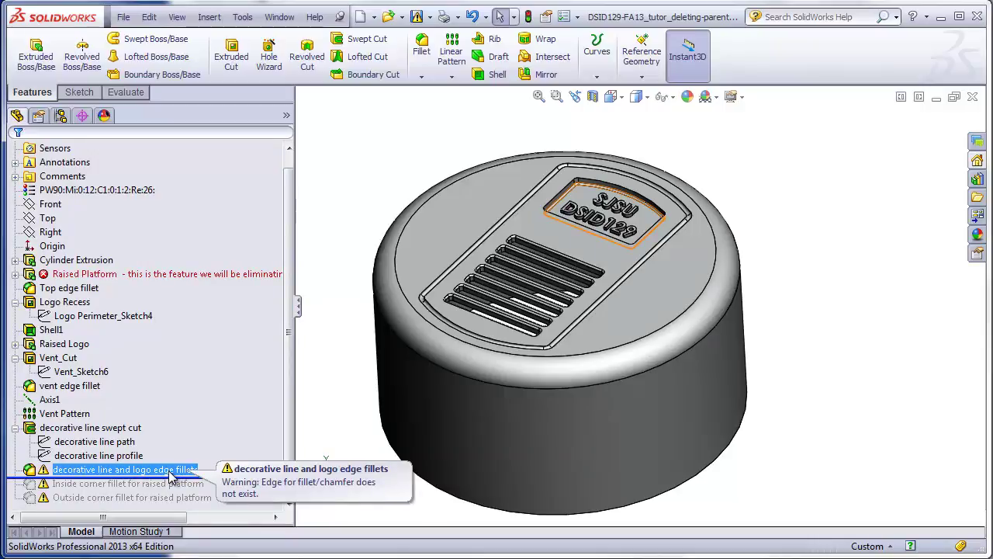
Step: Open the decorative line and logo edge fillets for editing
key(Escape)
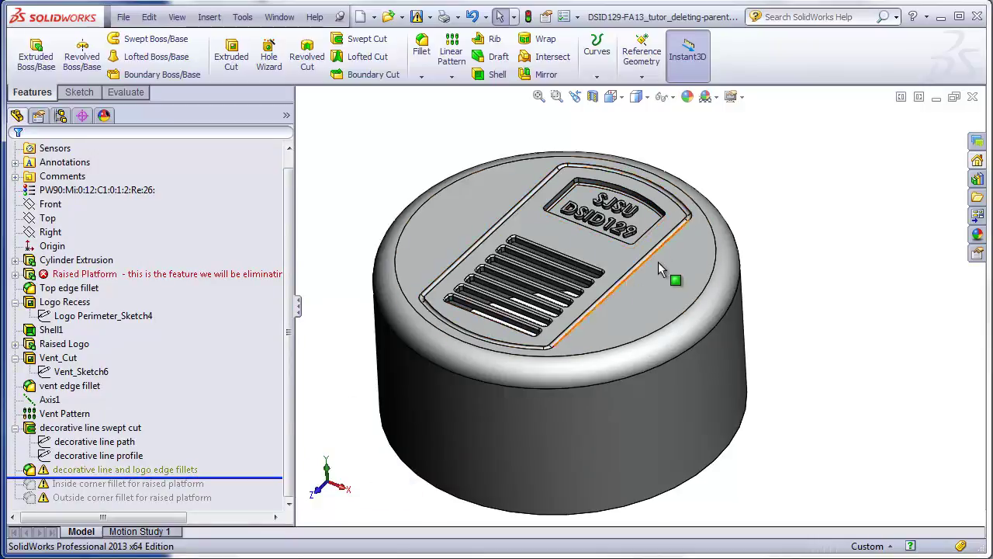
scroll(473, 233, down, 3)
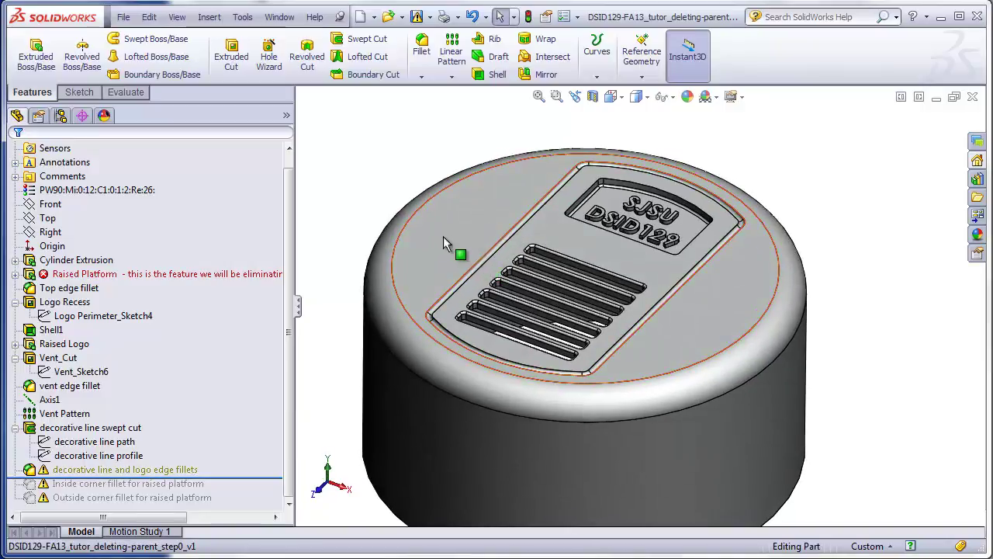
click(186, 475)
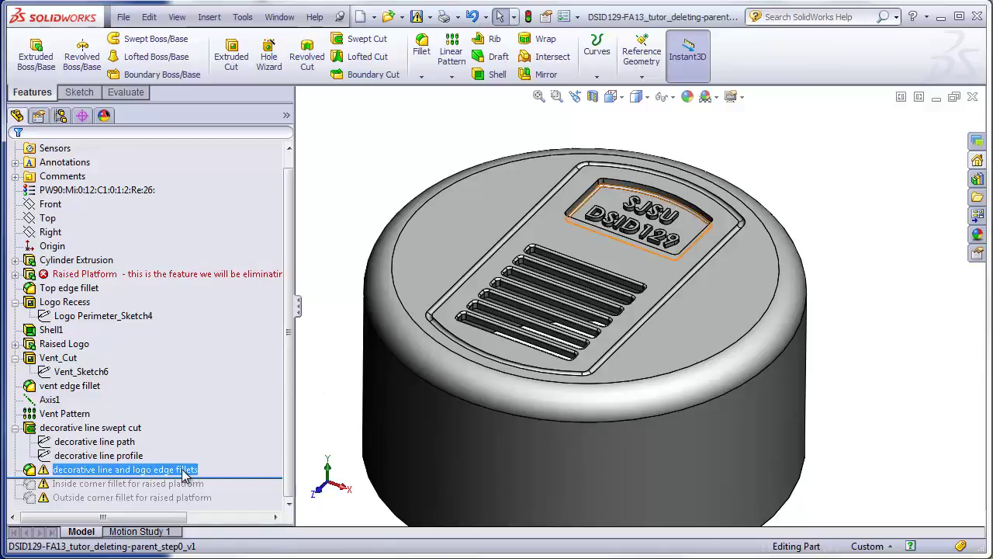
right_click(186, 475)
click(191, 326)
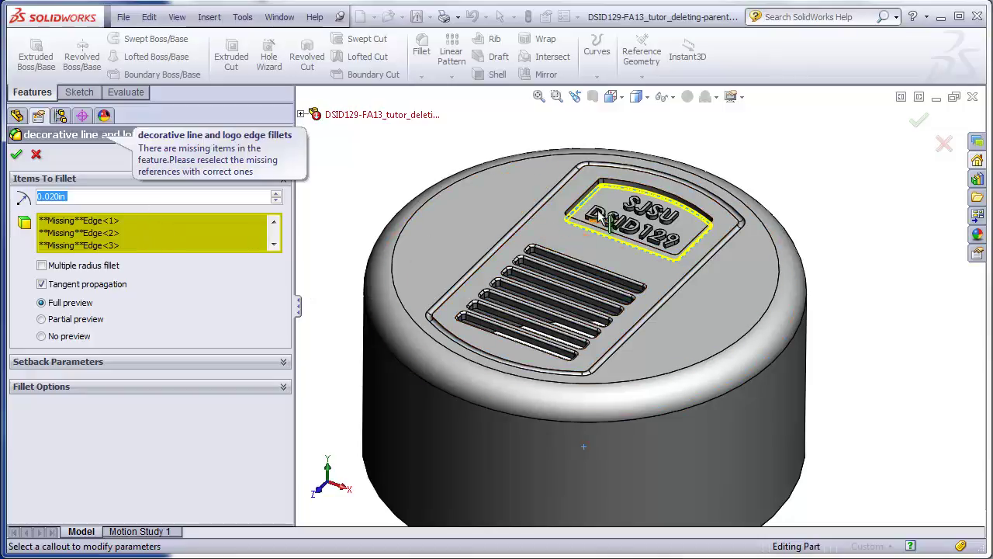
scroll(597, 209, down, 3)
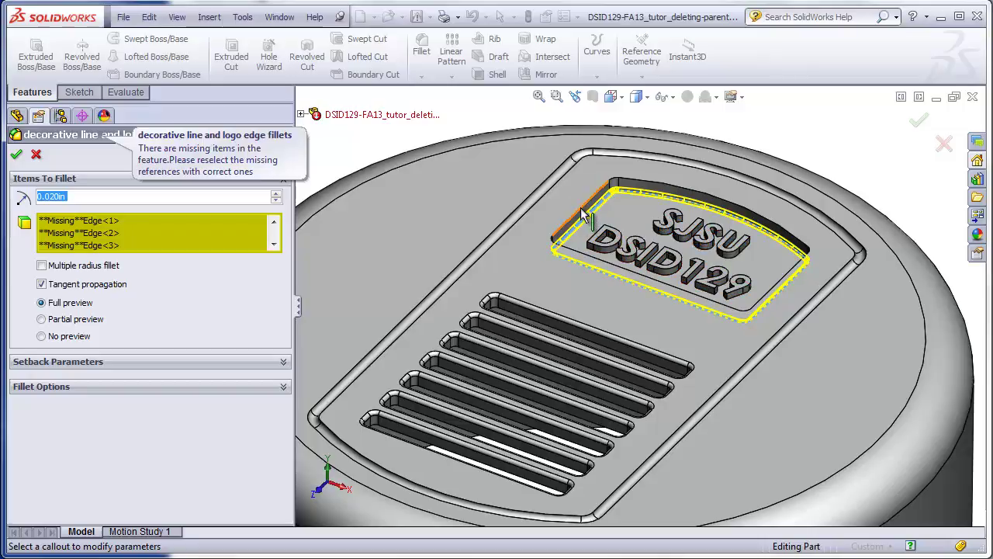
Step: Add the logo top edges and both plate border loops, removing missing edge references
click(580, 207)
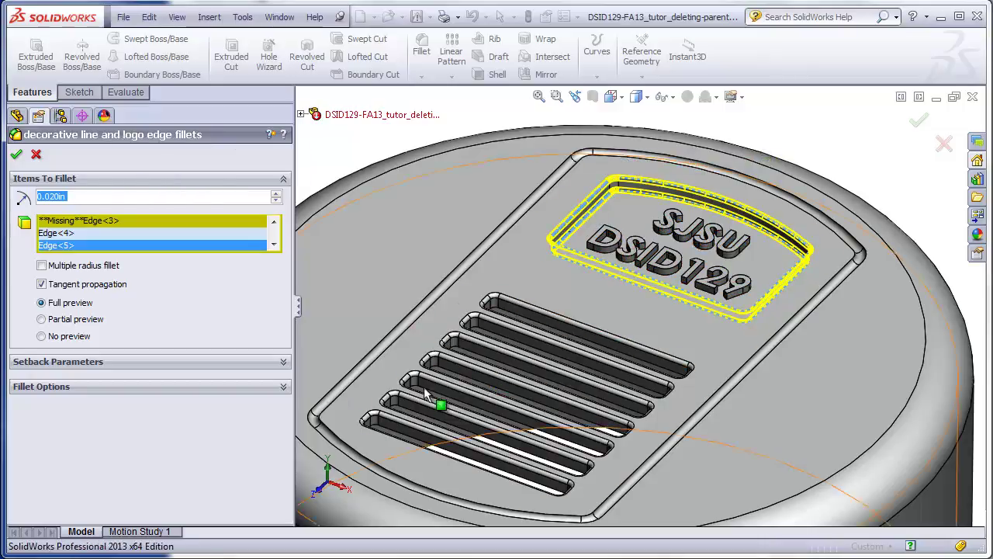
click(386, 349)
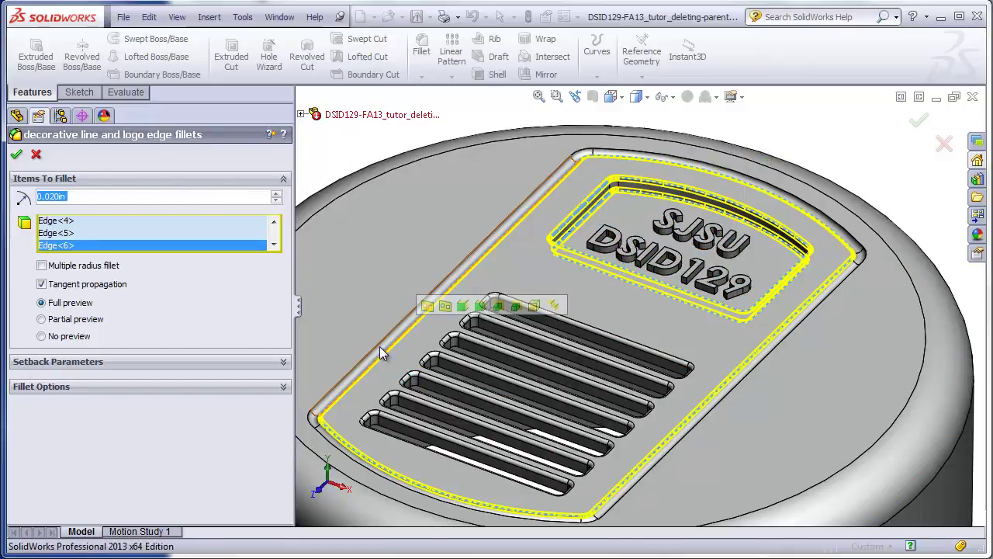
click(378, 345)
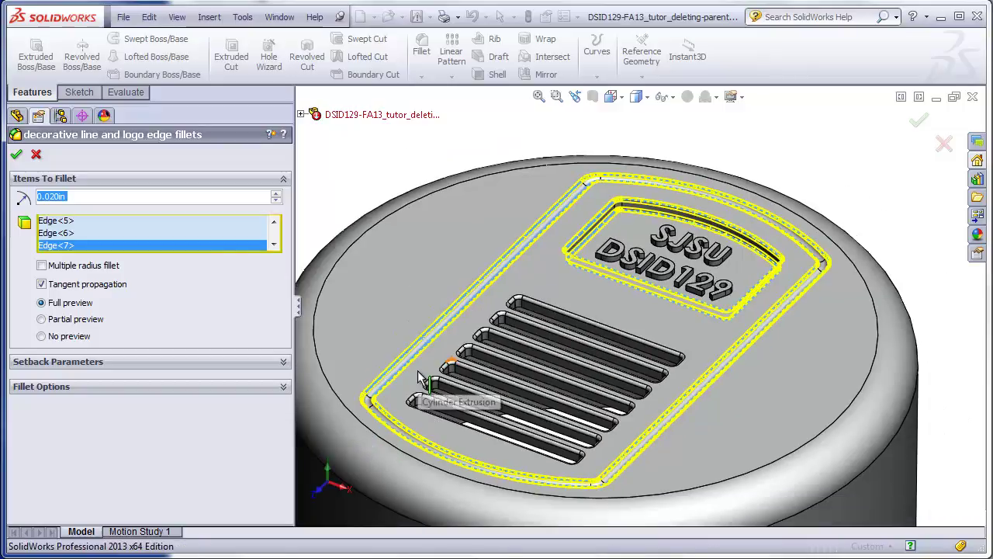
click(16, 154)
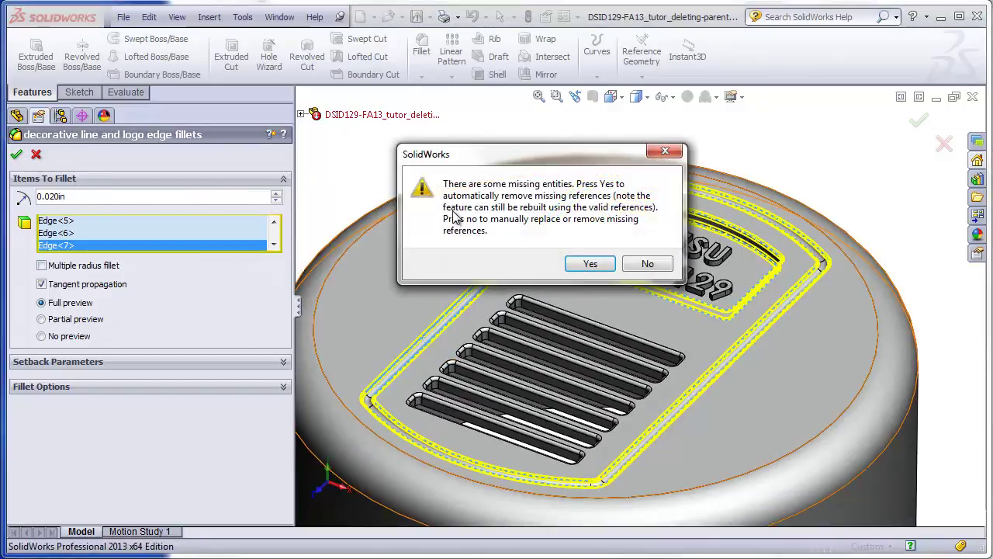
click(590, 265)
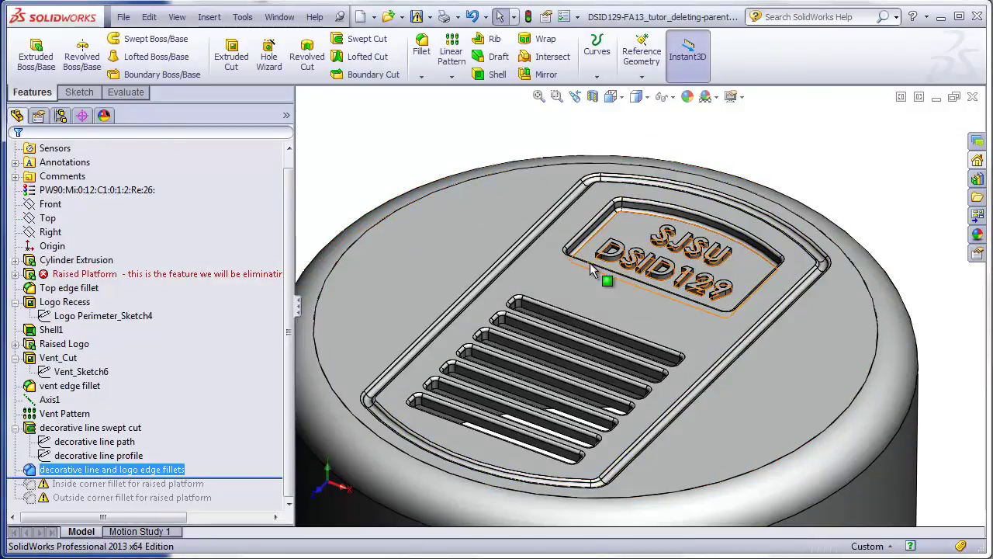
Step: Delete the Inside corner fillet for raised platform
scroll(659, 419, down, 2)
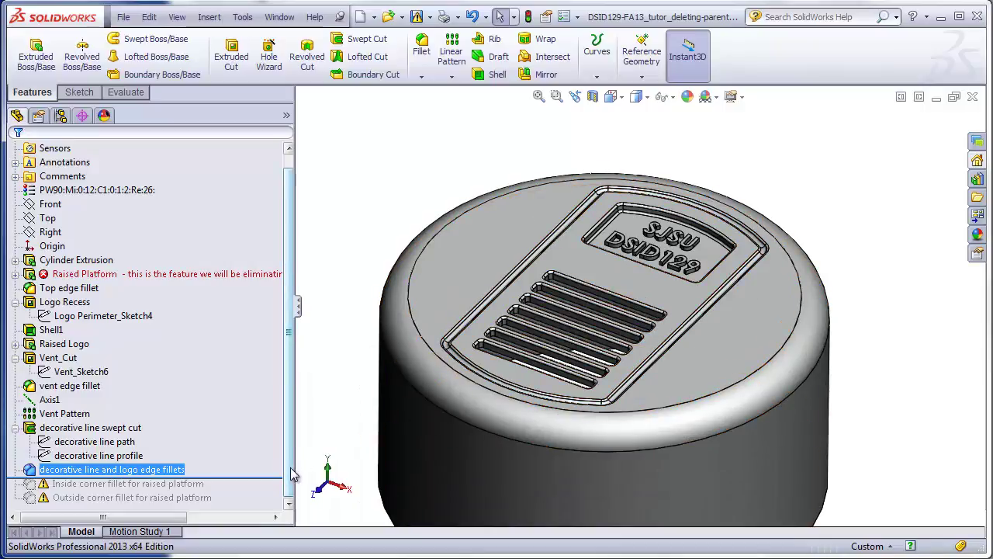
drag(277, 477, 278, 490)
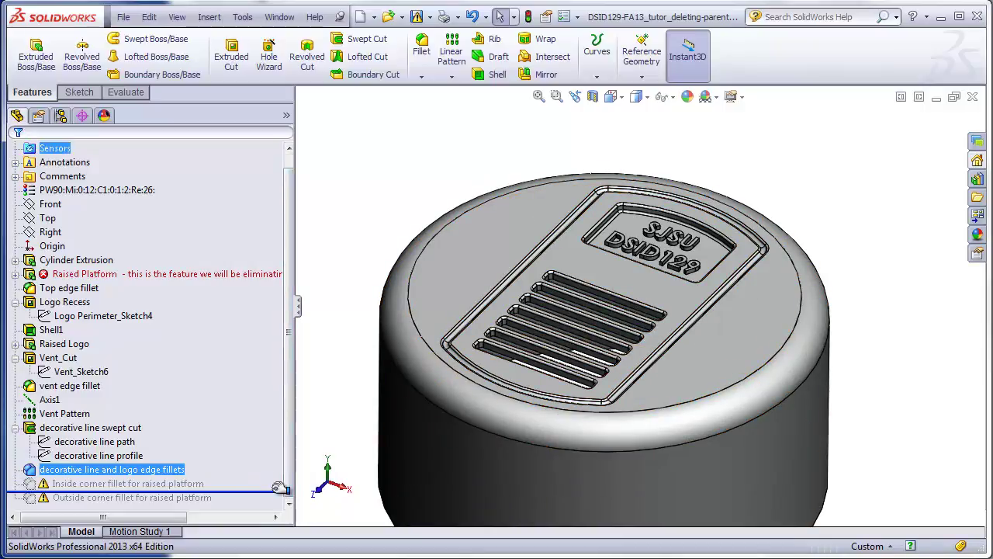
click(99, 484)
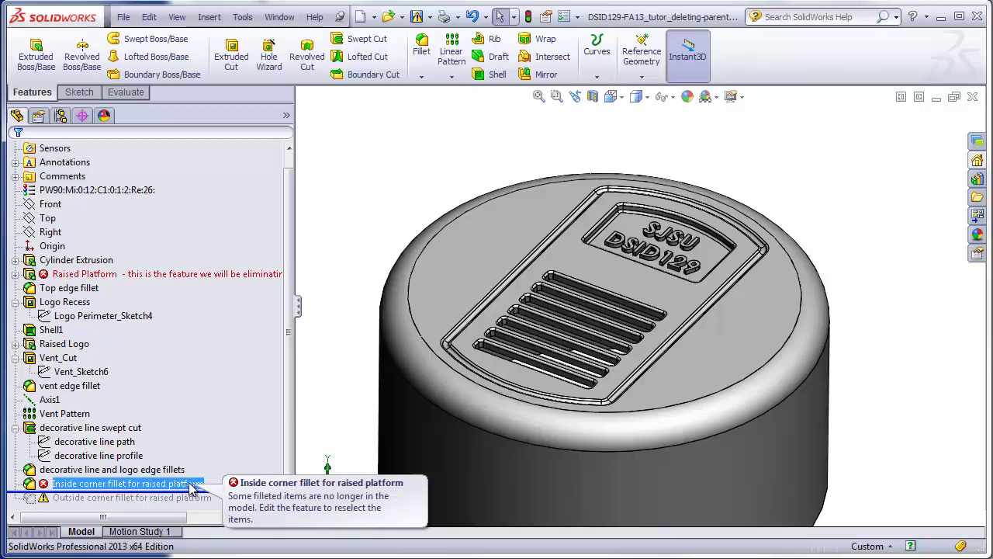
click(256, 448)
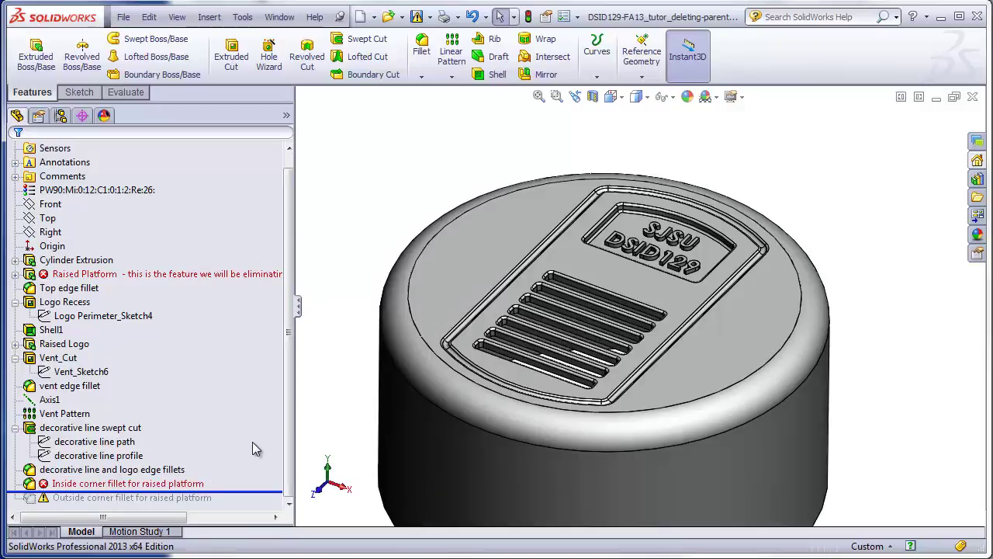
click(131, 484)
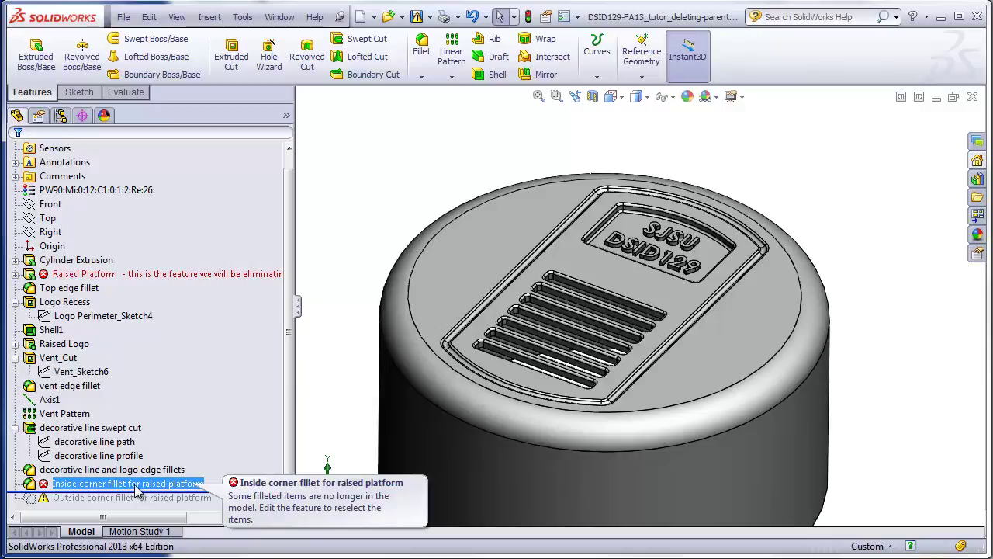
click(138, 484)
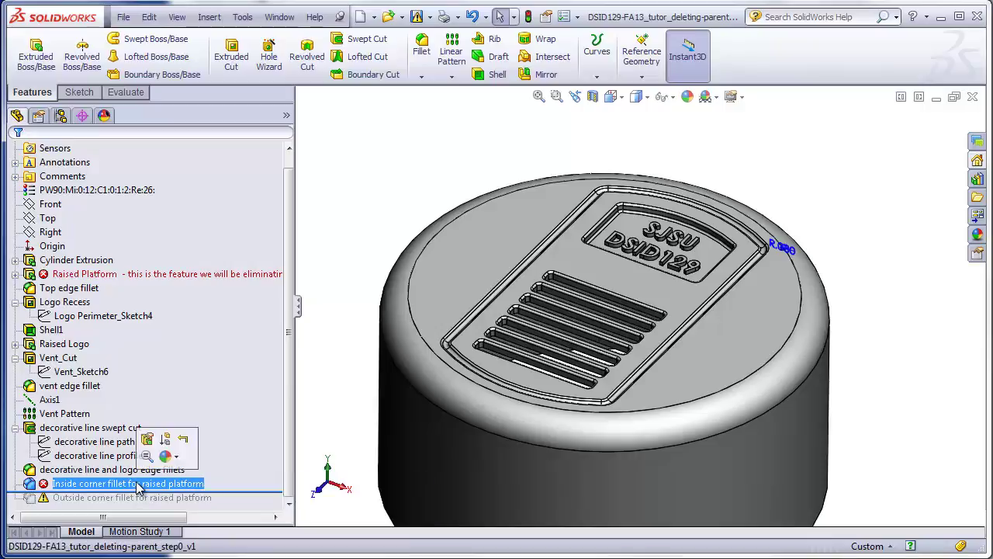
right_click(136, 487)
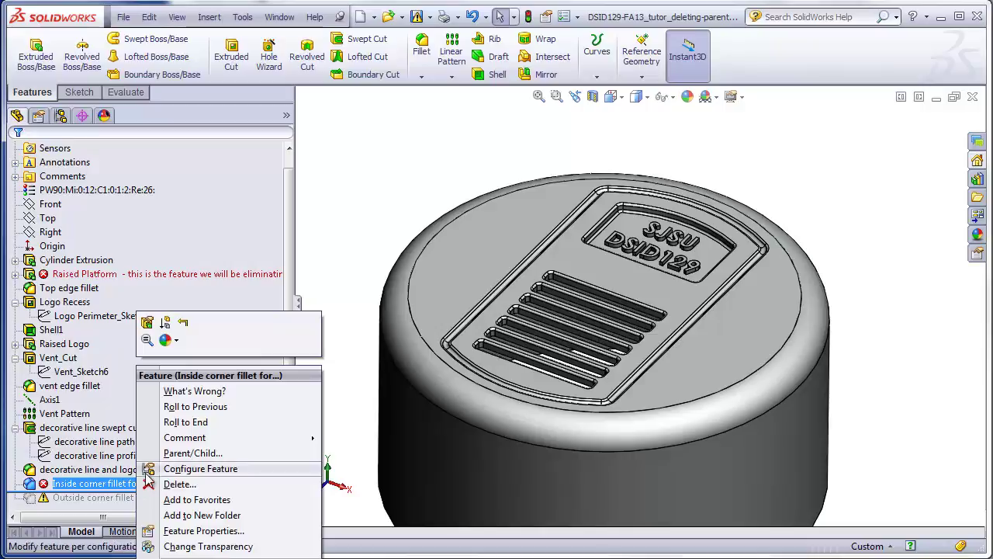
click(177, 483)
click(390, 131)
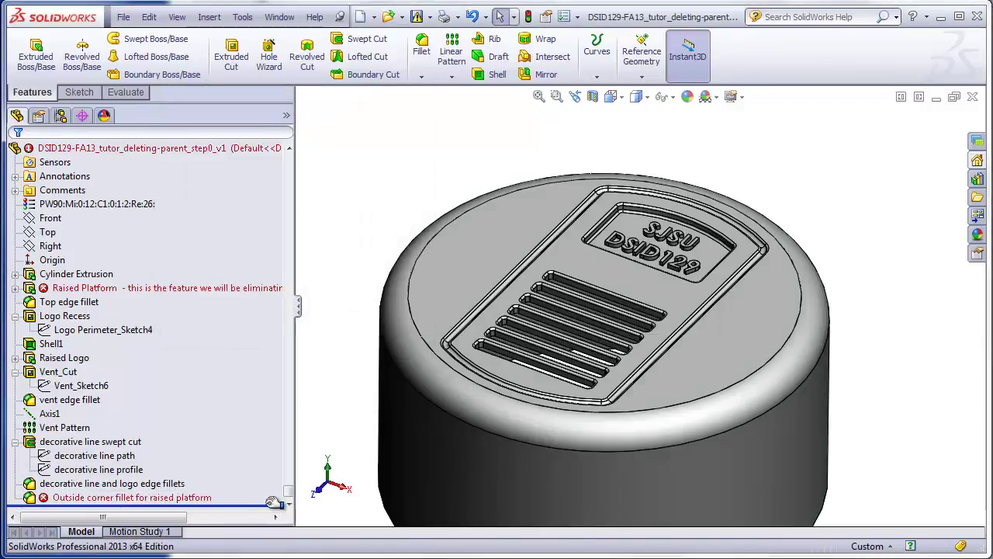
Step: Delete the error-flagged Outside corner fillet for raised platform
click(88, 500)
mouse_move(88, 505)
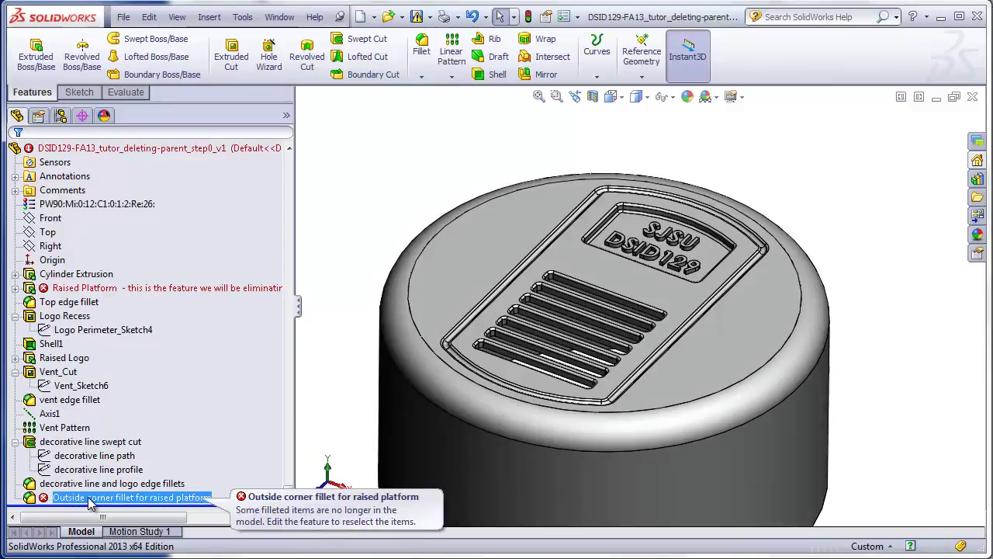
right_click(90, 503)
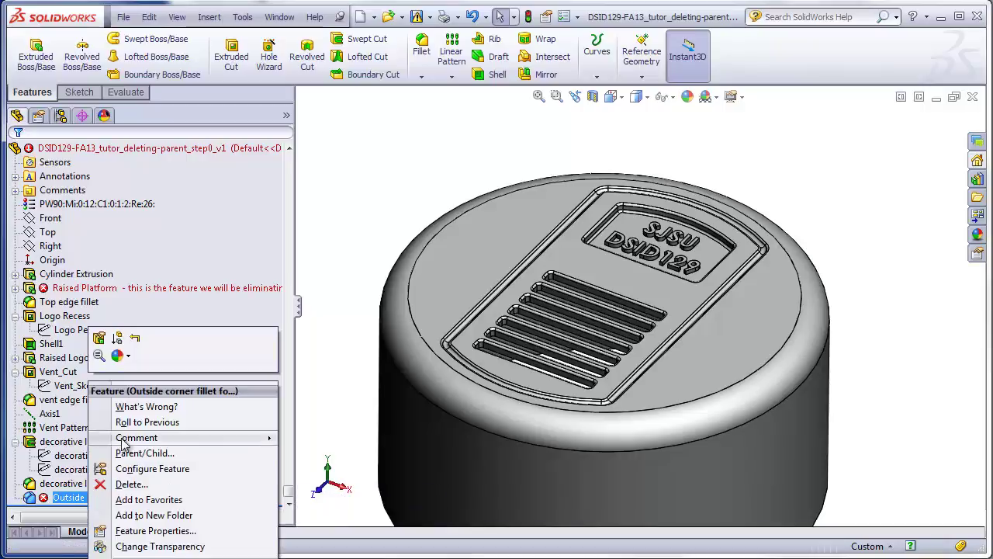
click(128, 484)
click(390, 135)
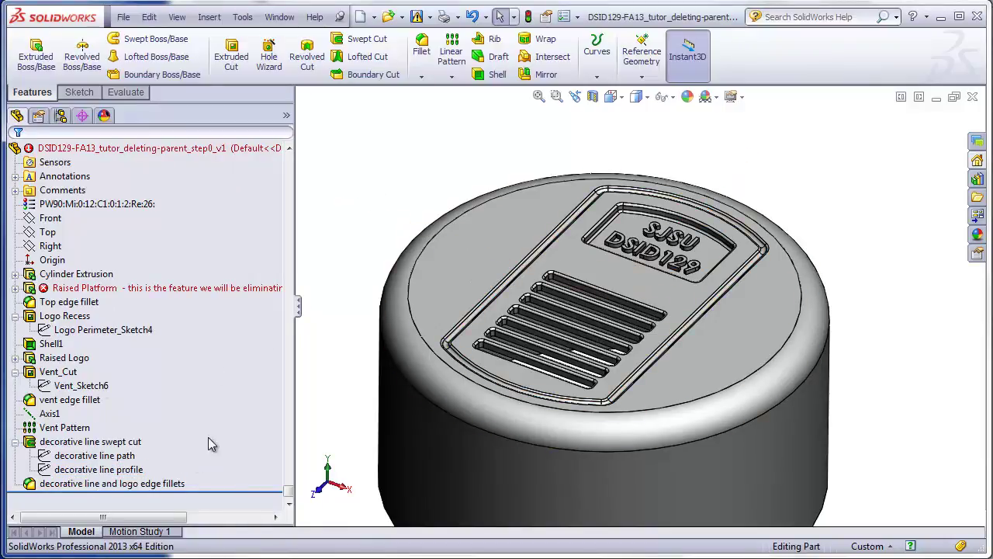
click(477, 246)
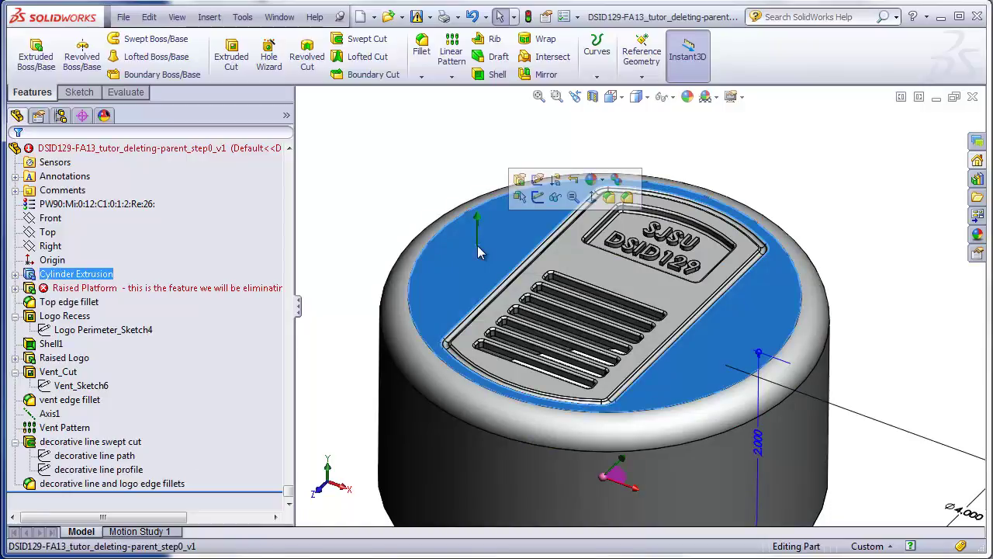
Step: Delete Raised Platform together with its absorbed Sketch2
click(324, 332)
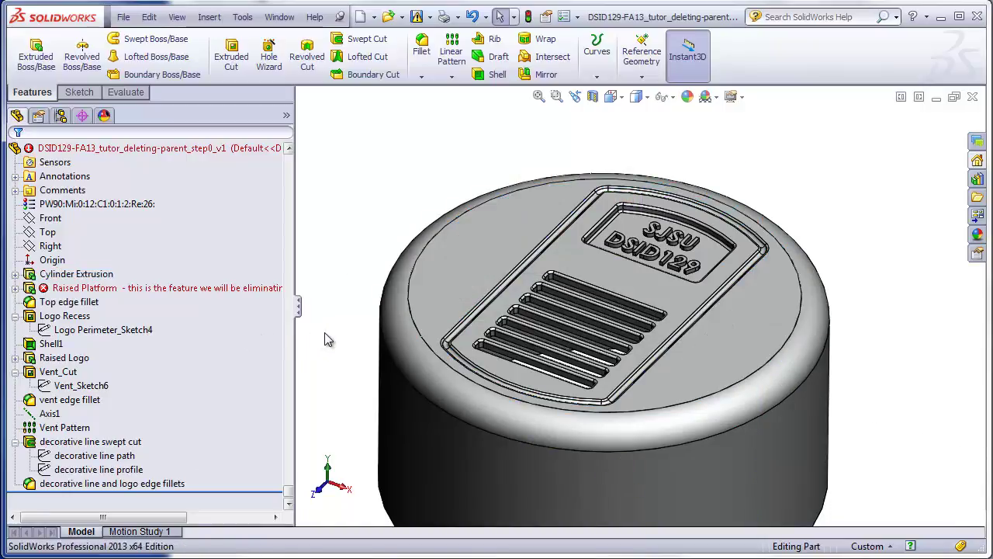
click(150, 291)
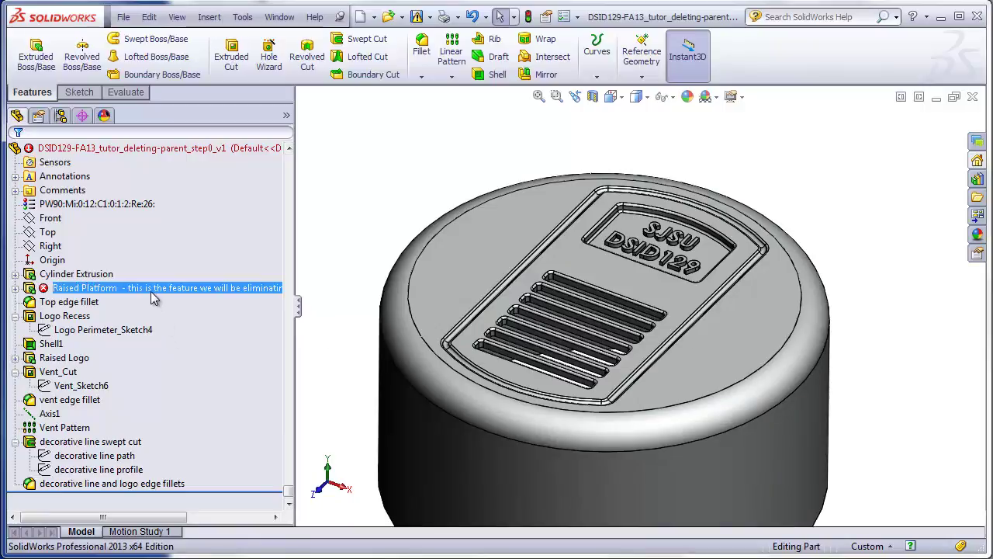
click(150, 290)
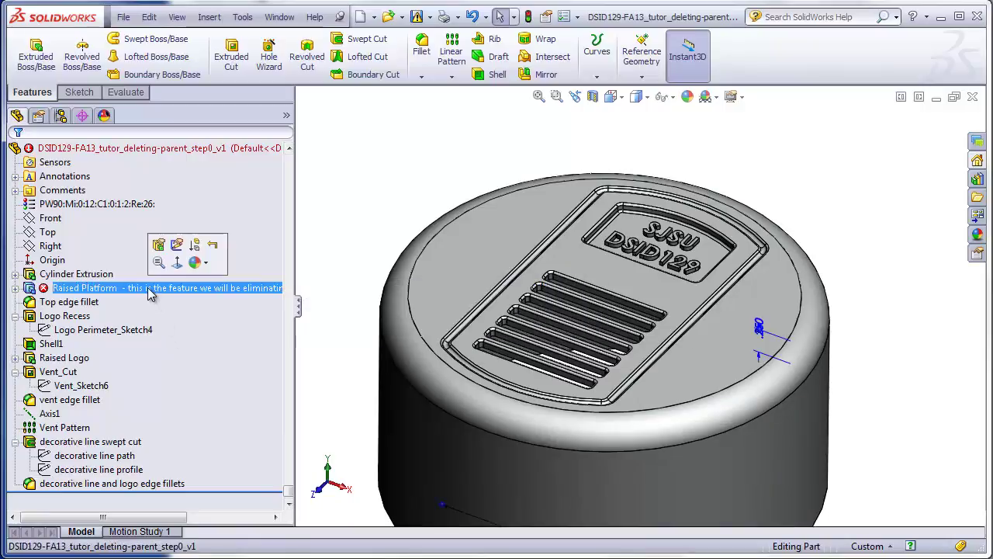
right_click(150, 291)
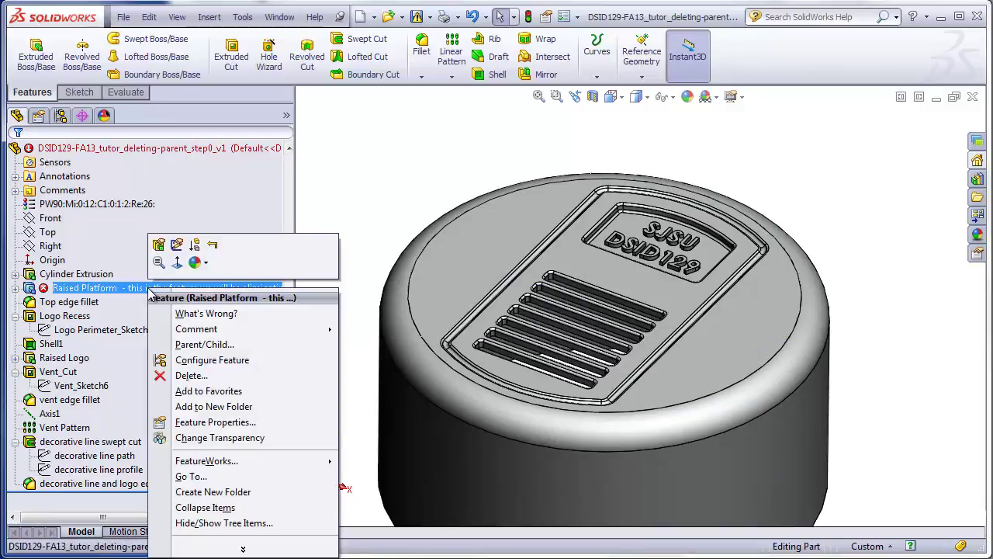
click(189, 376)
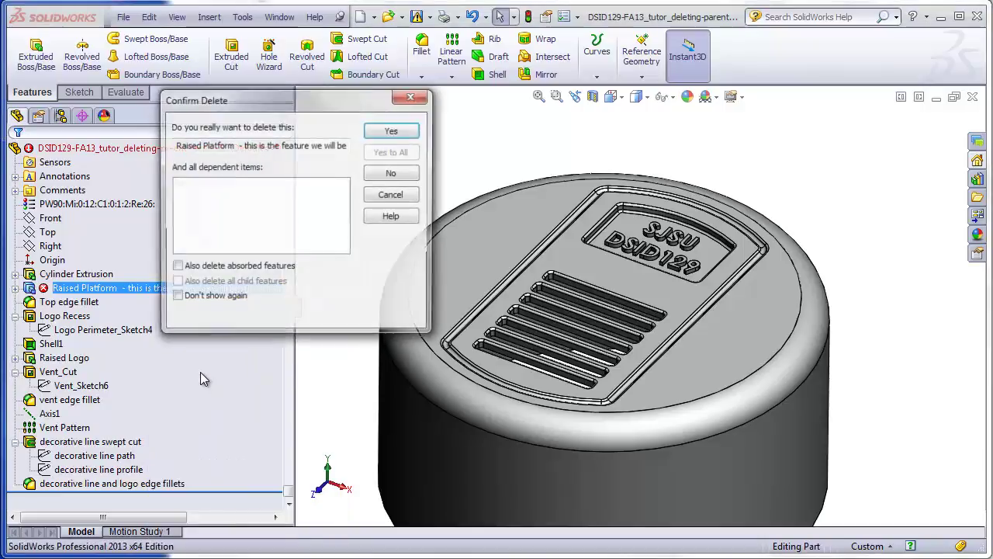
click(177, 268)
click(394, 132)
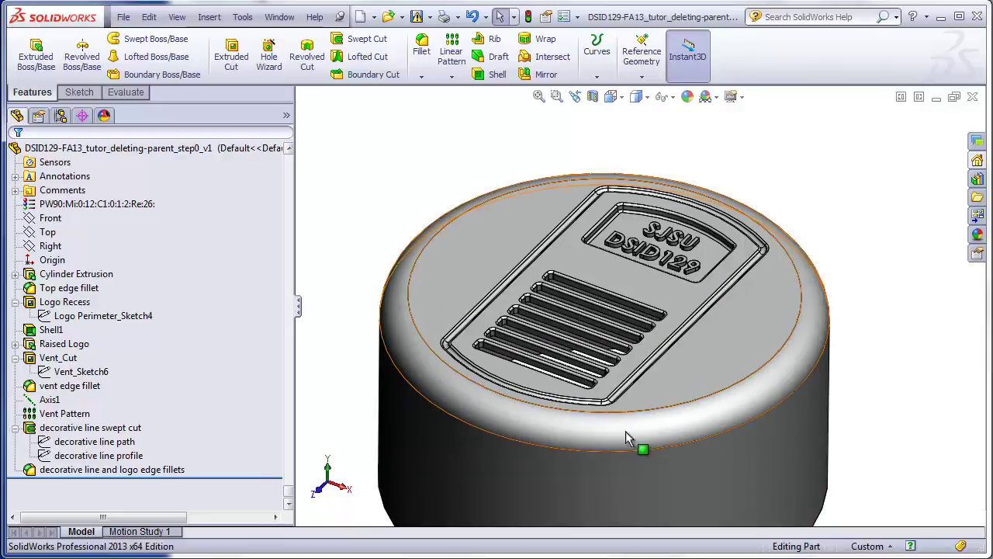
scroll(632, 440, up, 3)
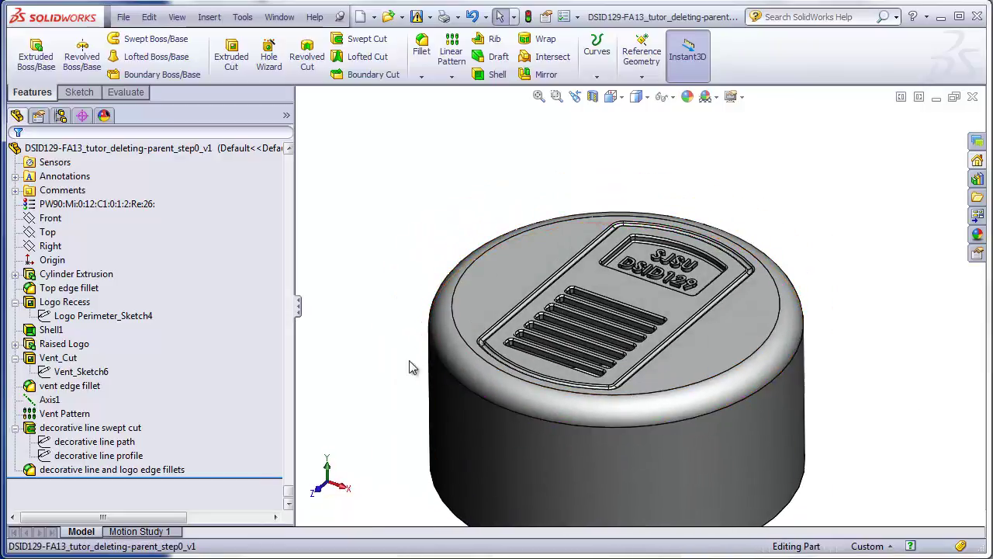